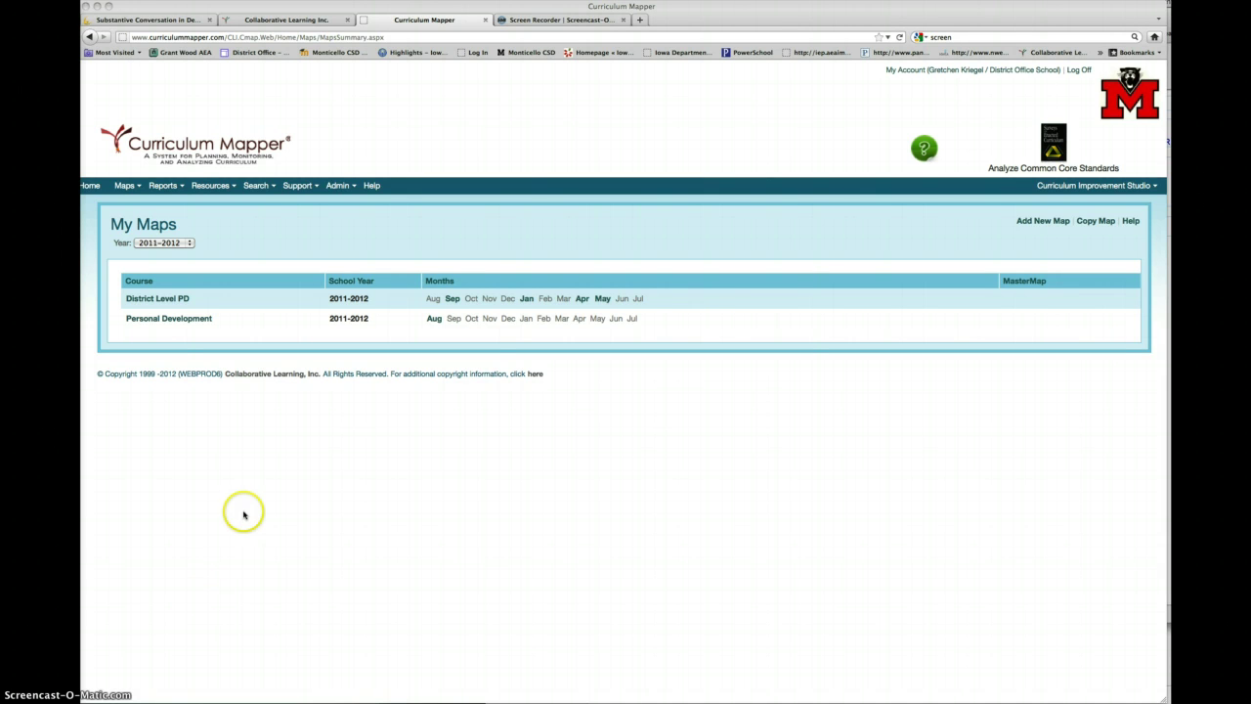
# Open the September 2011 block of the District Level PD map for editing
pyautogui.click(449, 302)
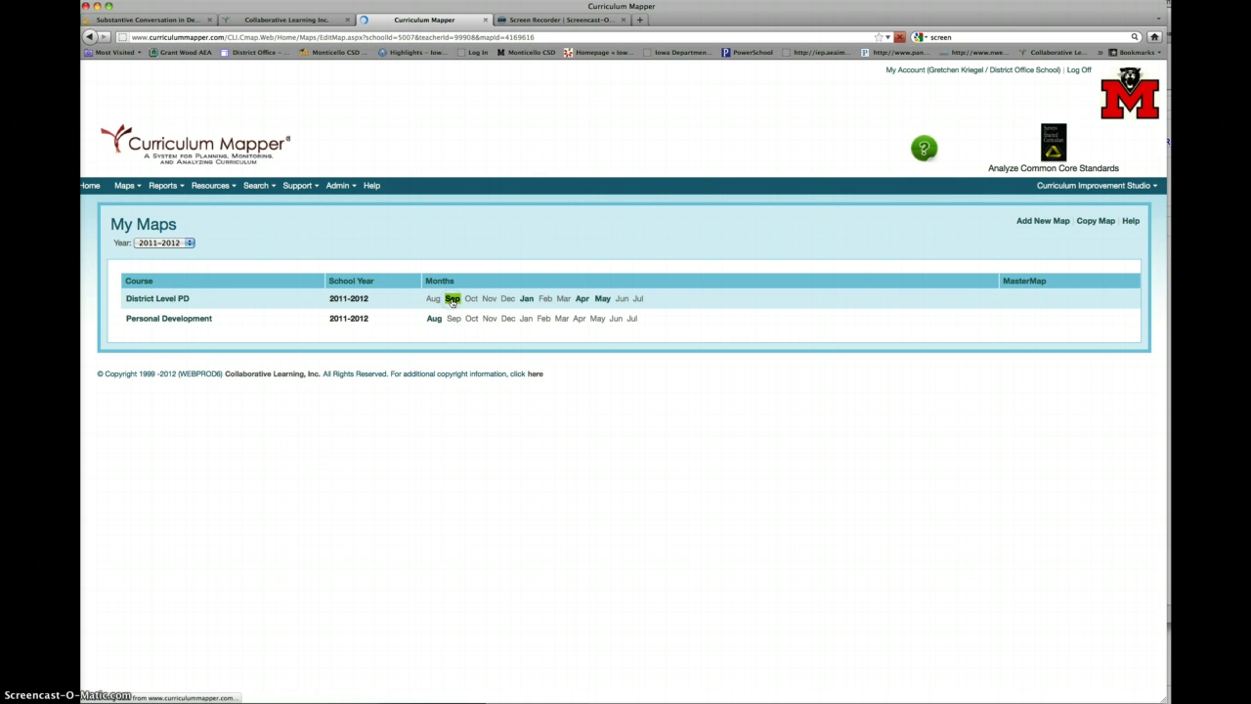
pyautogui.scroll(-5, 542, 518)
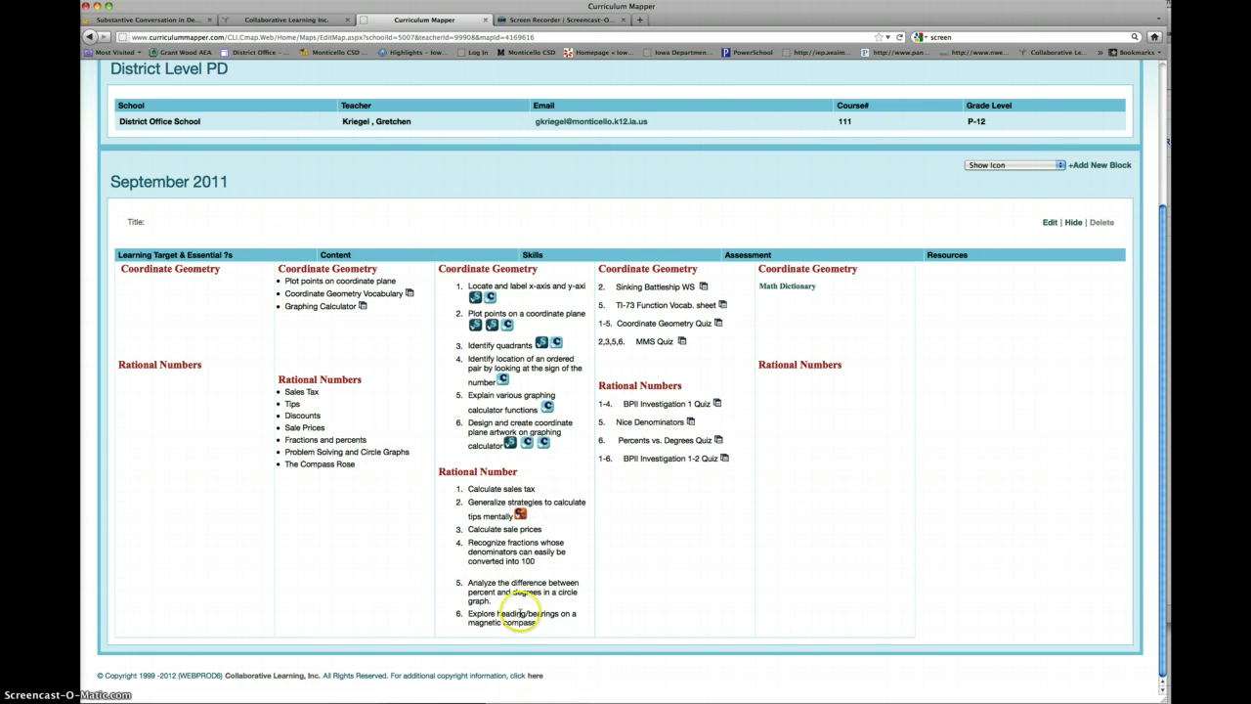
pyautogui.click(1050, 223)
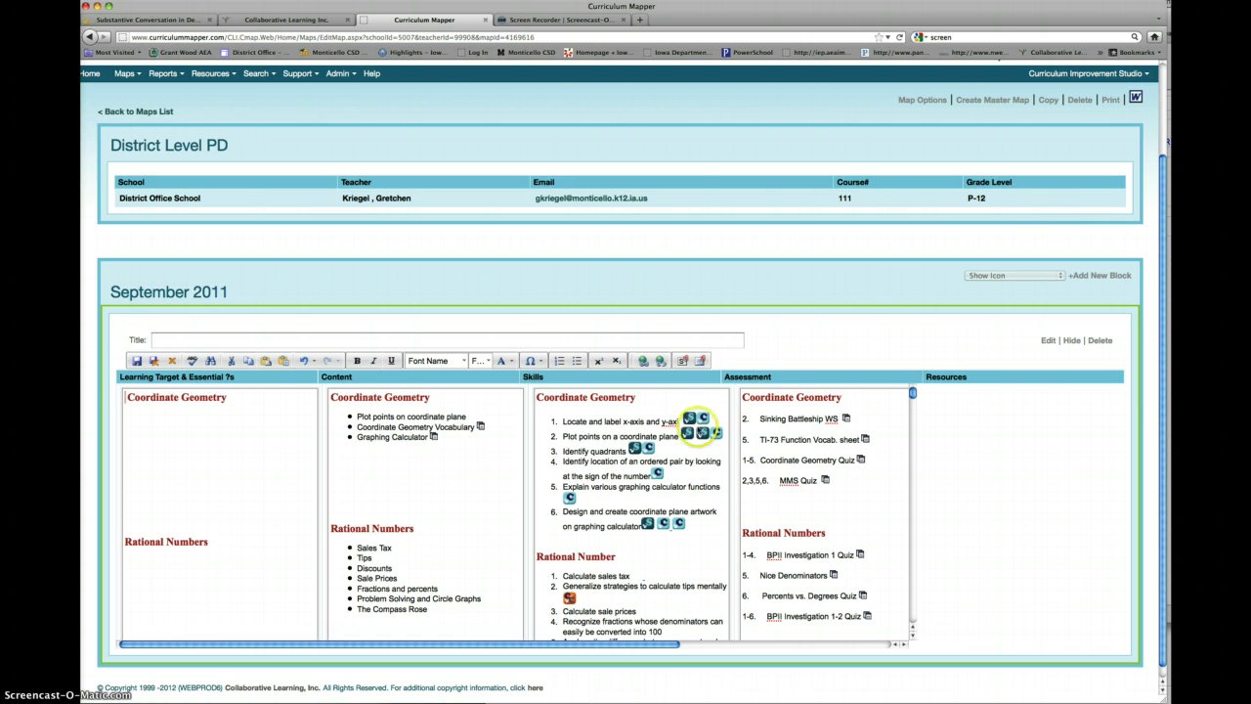
pyautogui.scroll(-2, 626, 548)
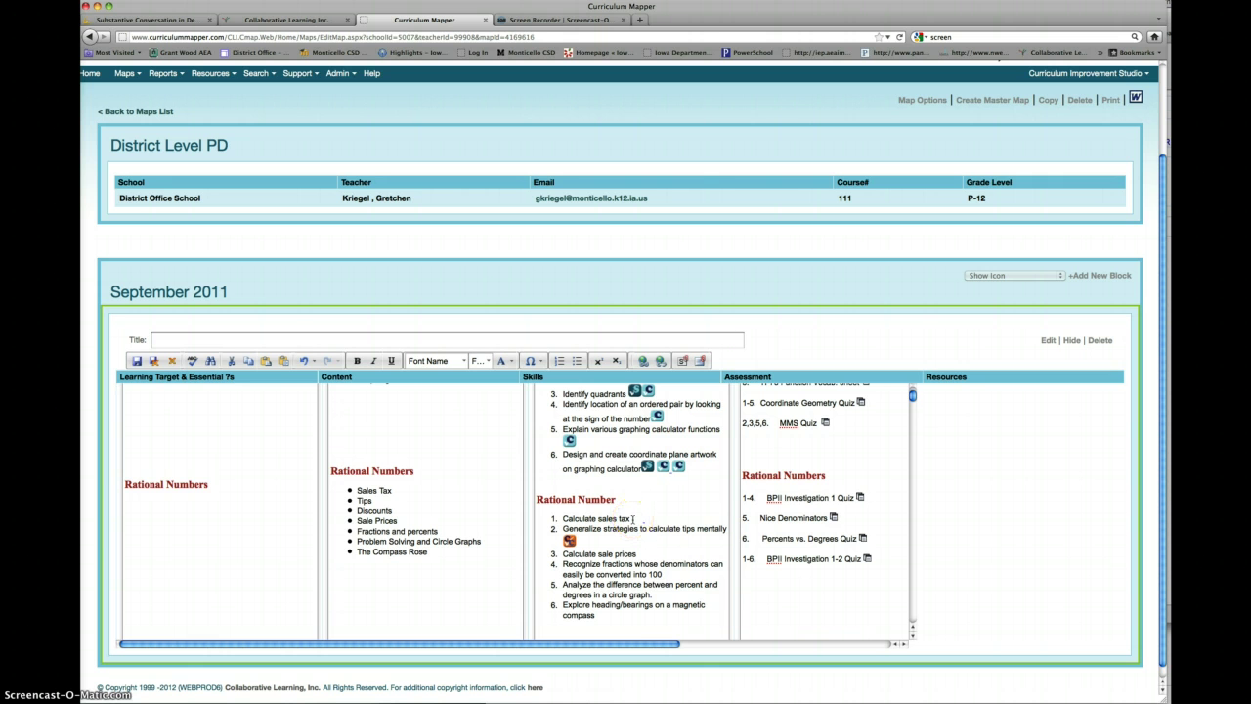
# Start attaching standards at the end of the "Calculate sales tax" skill under Rational Number
pyautogui.click(632, 518)
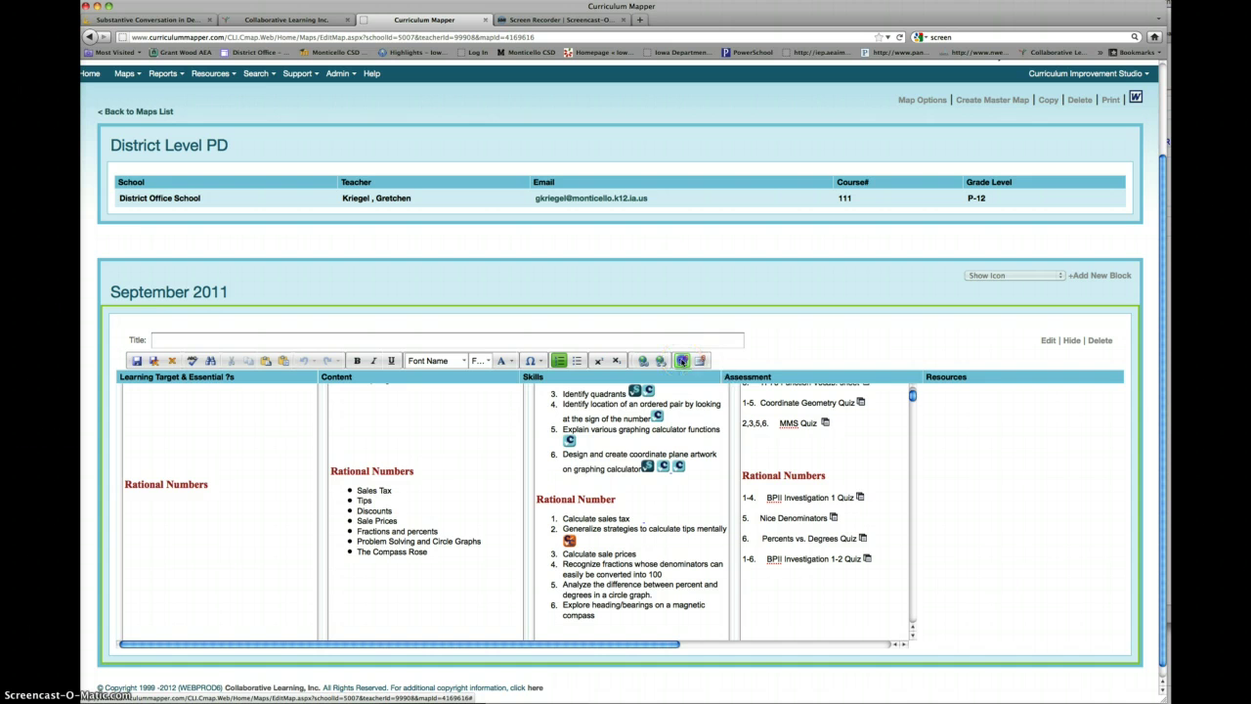
pyautogui.click(681, 361)
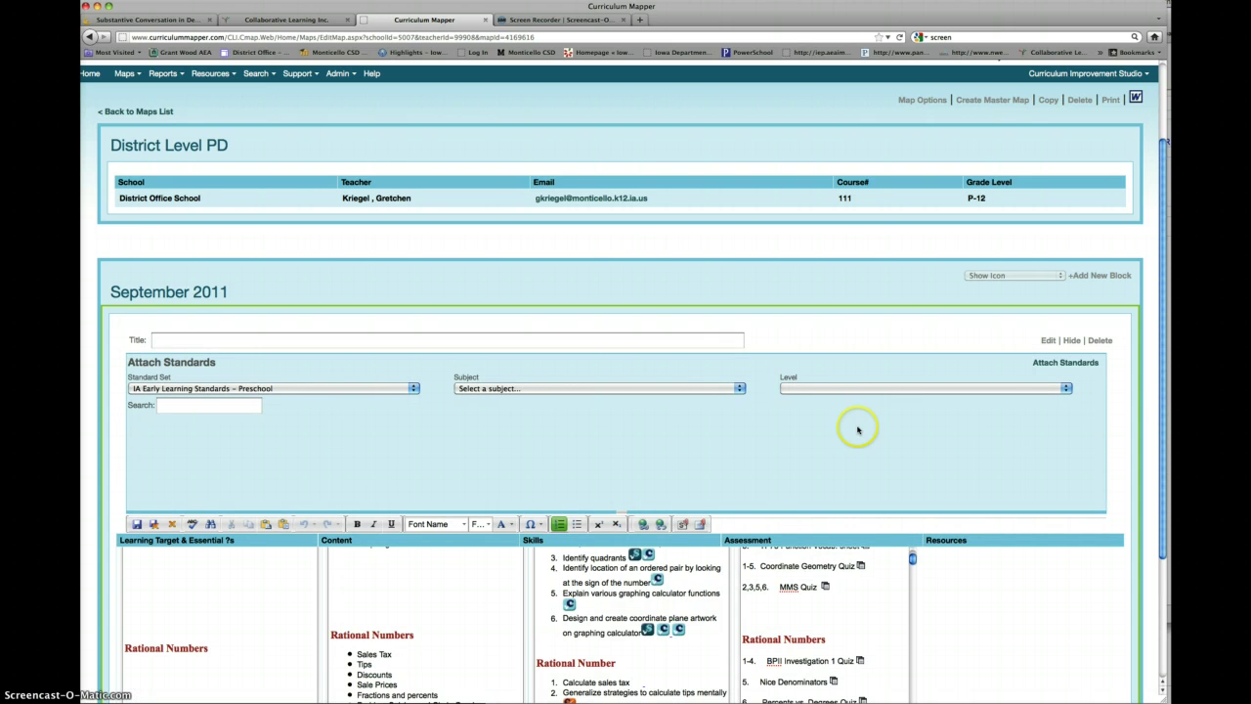
pyautogui.moveTo(1161, 396); pyautogui.dragTo(1163, 531)
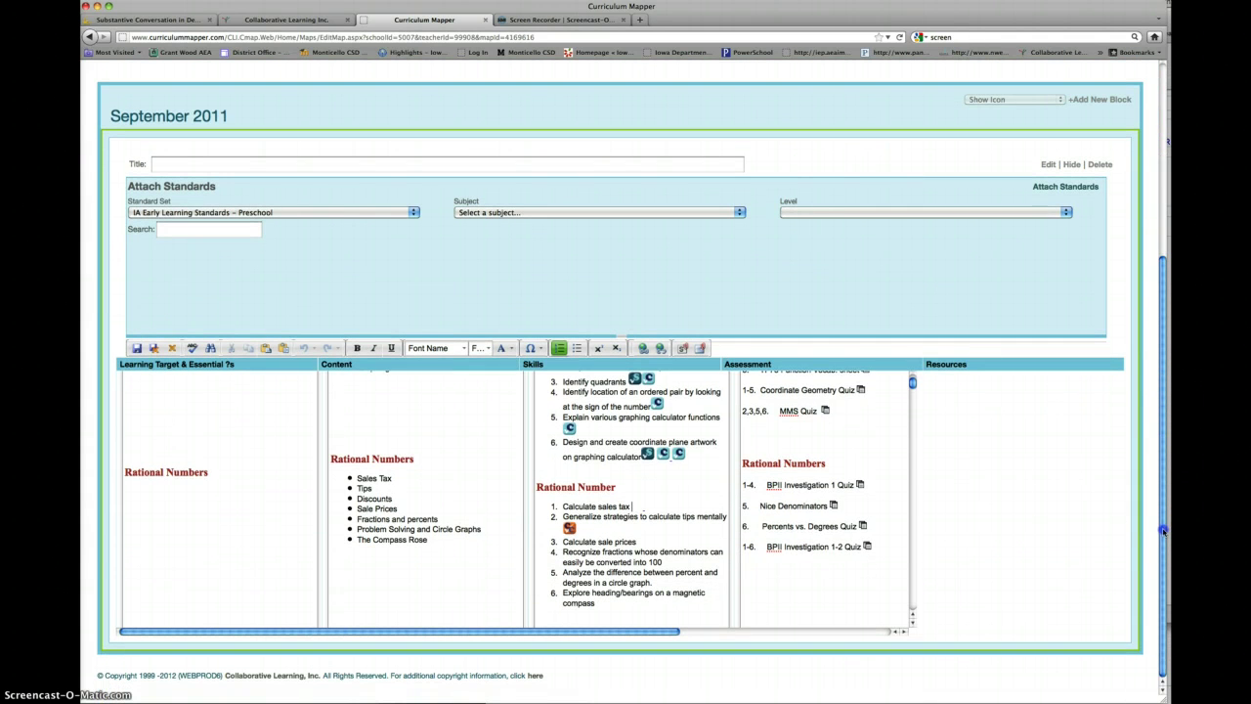
# List the Grade 7 standards of the IA_CCSS_Math set for the subject Math (2011)
pyautogui.click(414, 214)
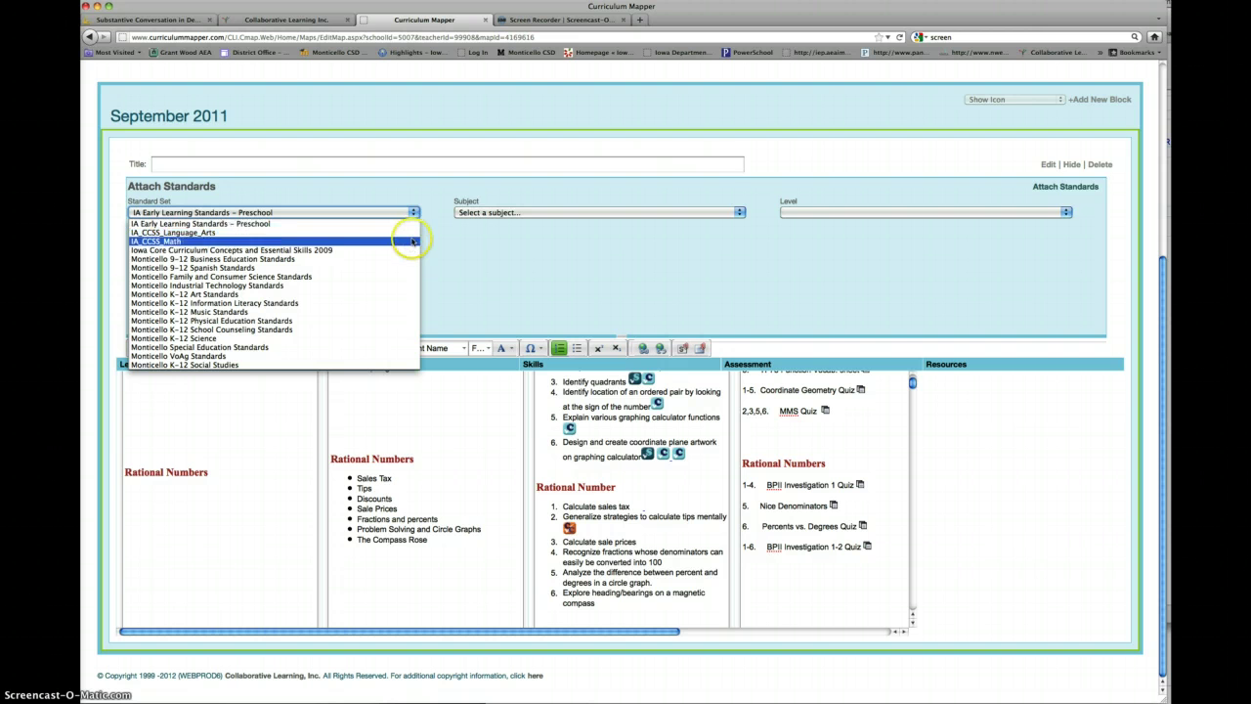
pyautogui.click(413, 241)
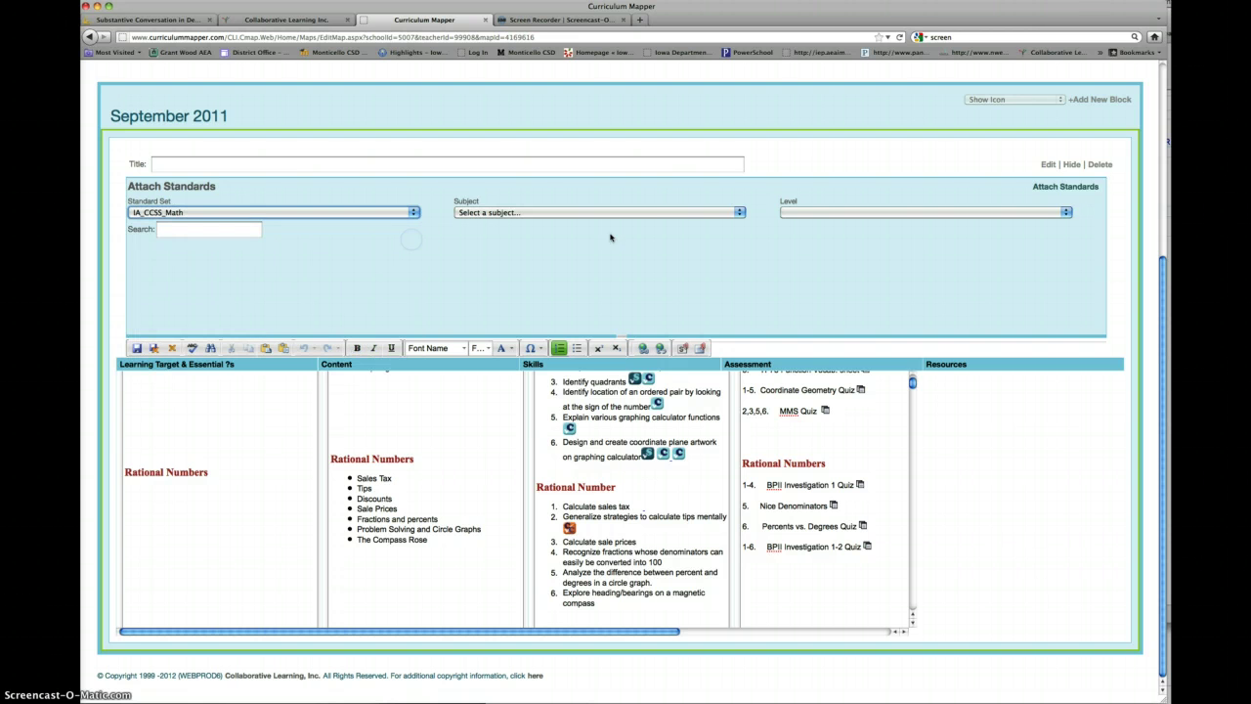
pyautogui.click(739, 214)
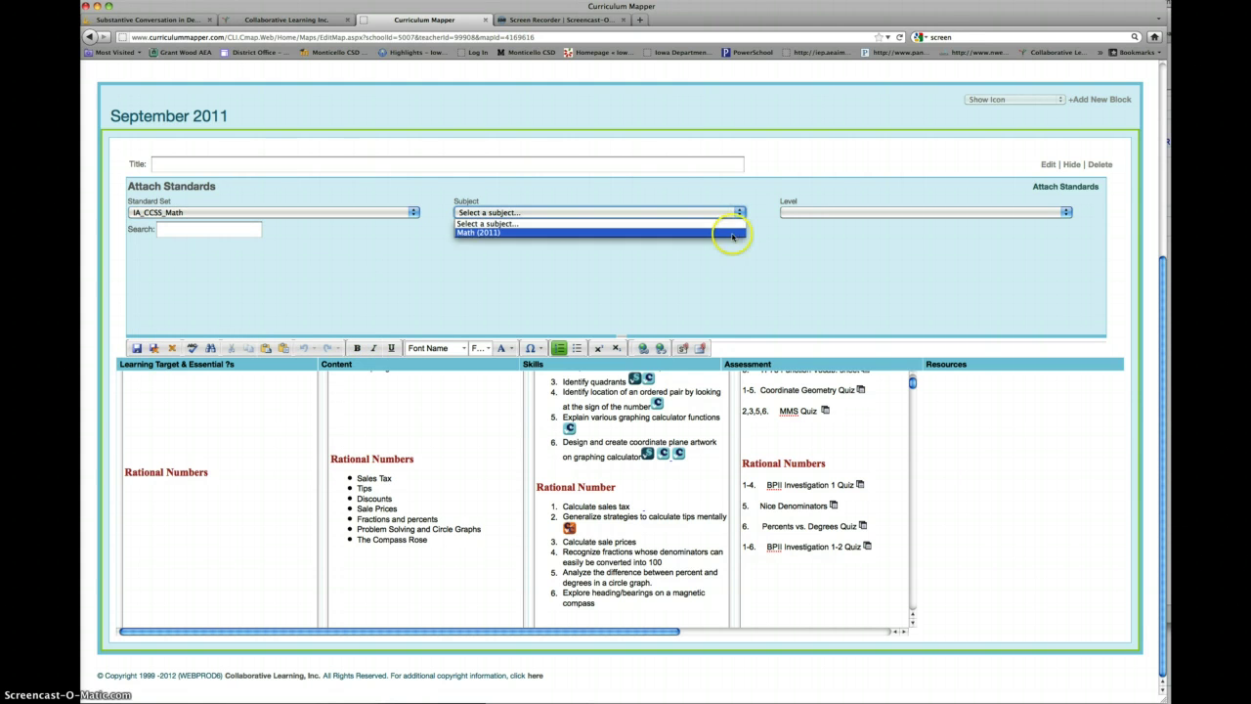
pyautogui.click(732, 233)
pyautogui.click(1066, 212)
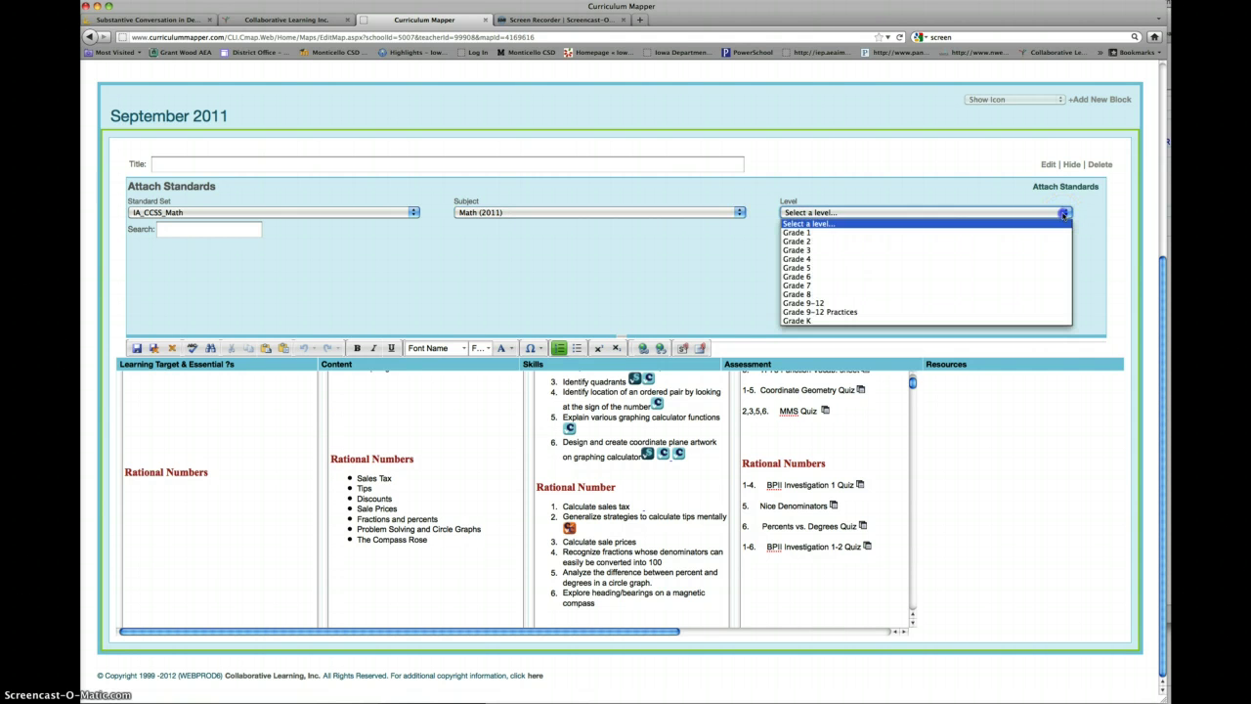
pyautogui.click(1023, 285)
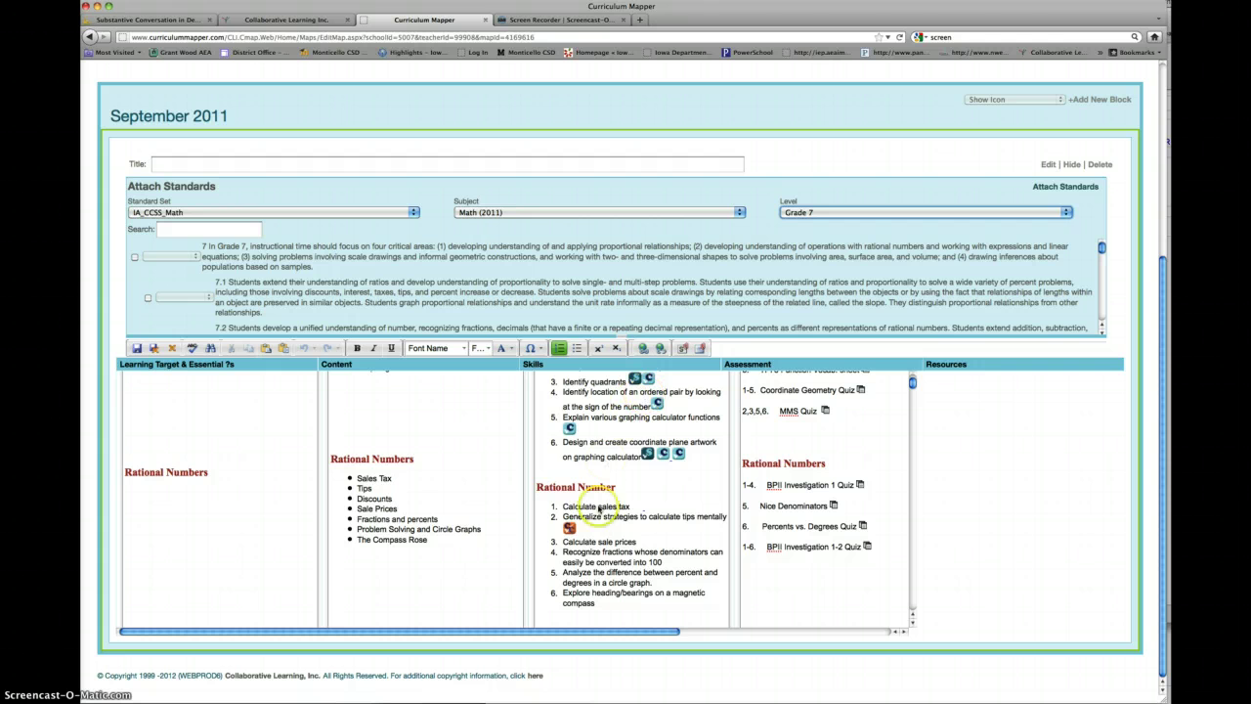
# Load the standards attached to the "calculate tips mentally" skill, attach them to "Calculate sales tax", and reattach them to the tips skill
pyautogui.moveTo(572, 530)
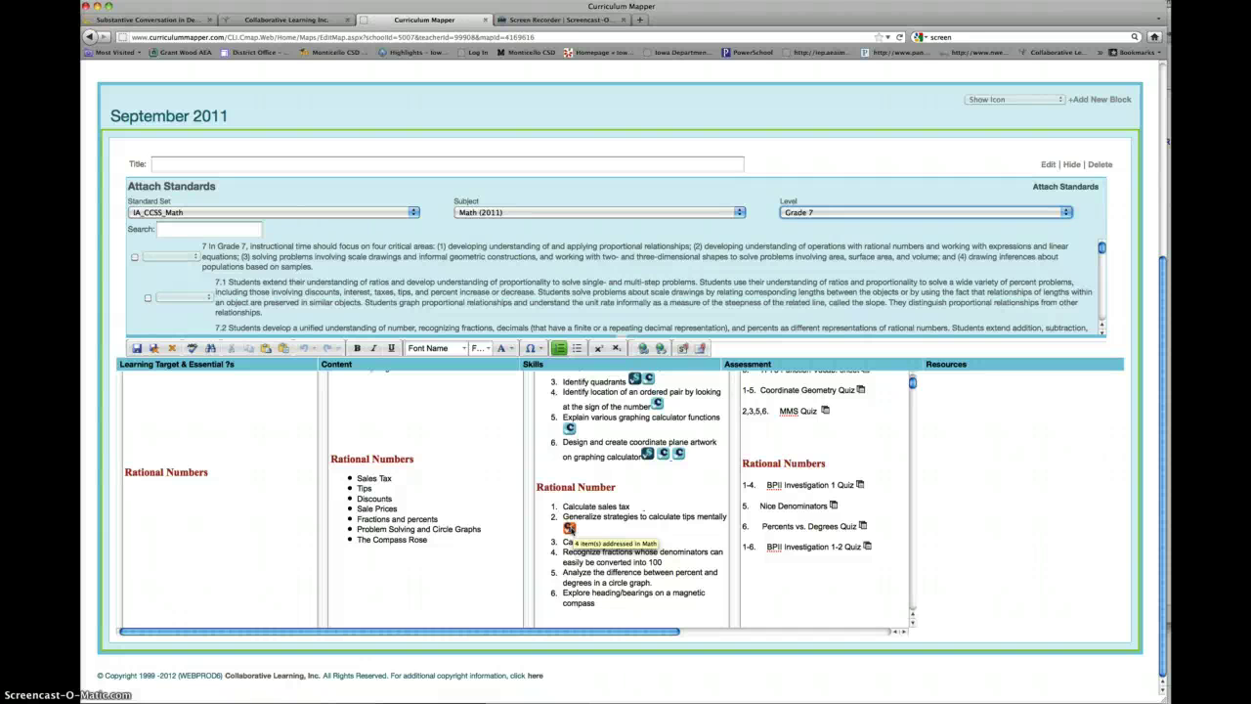
pyautogui.click(569, 528)
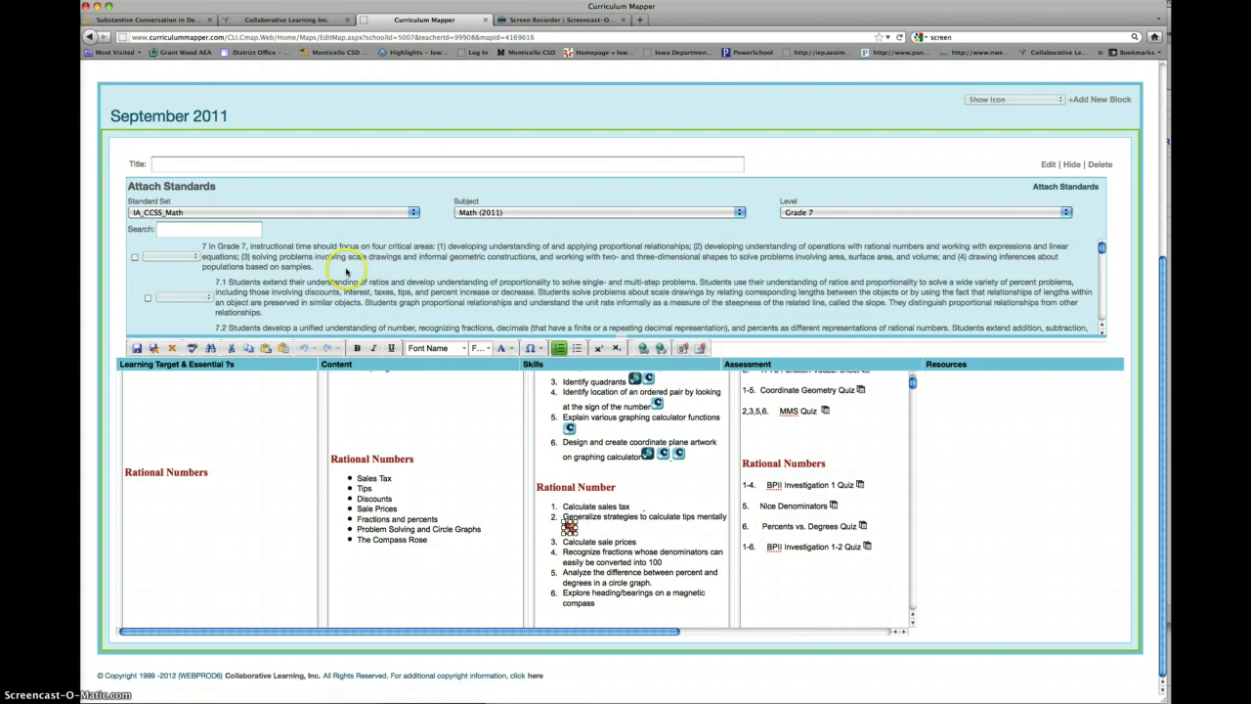
pyautogui.scroll(-3, 346, 274)
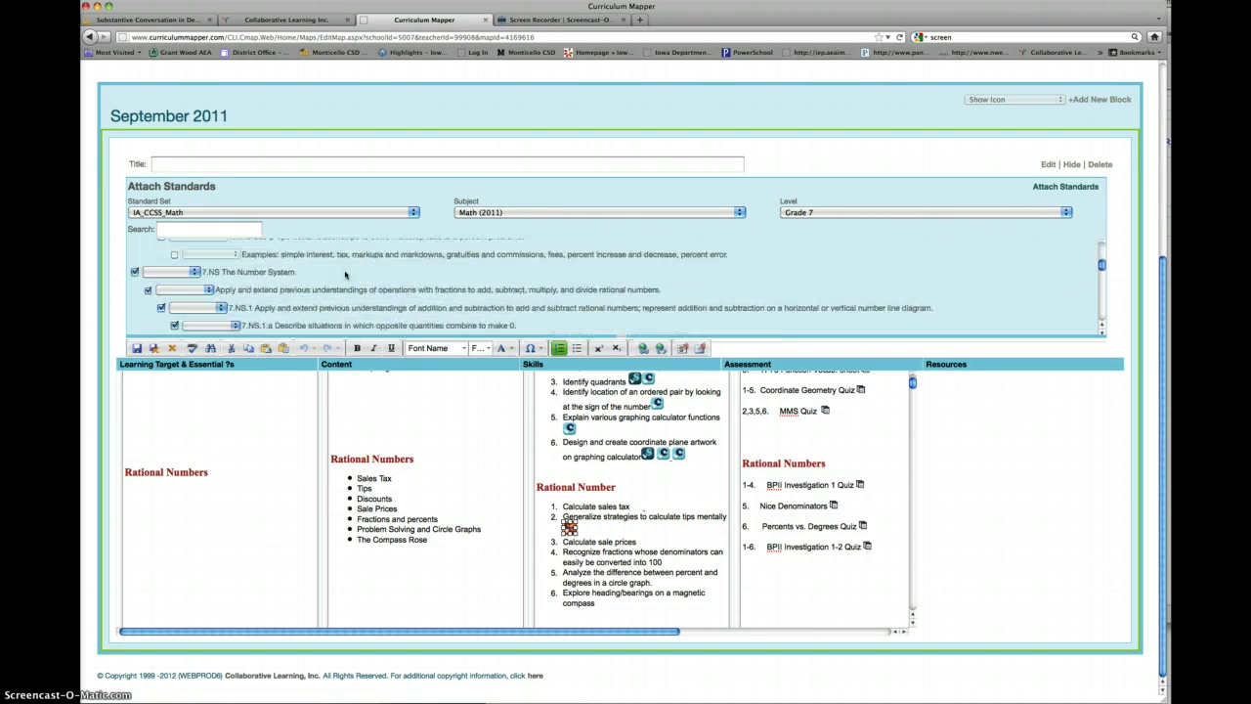
pyautogui.scroll(-1, 345, 275)
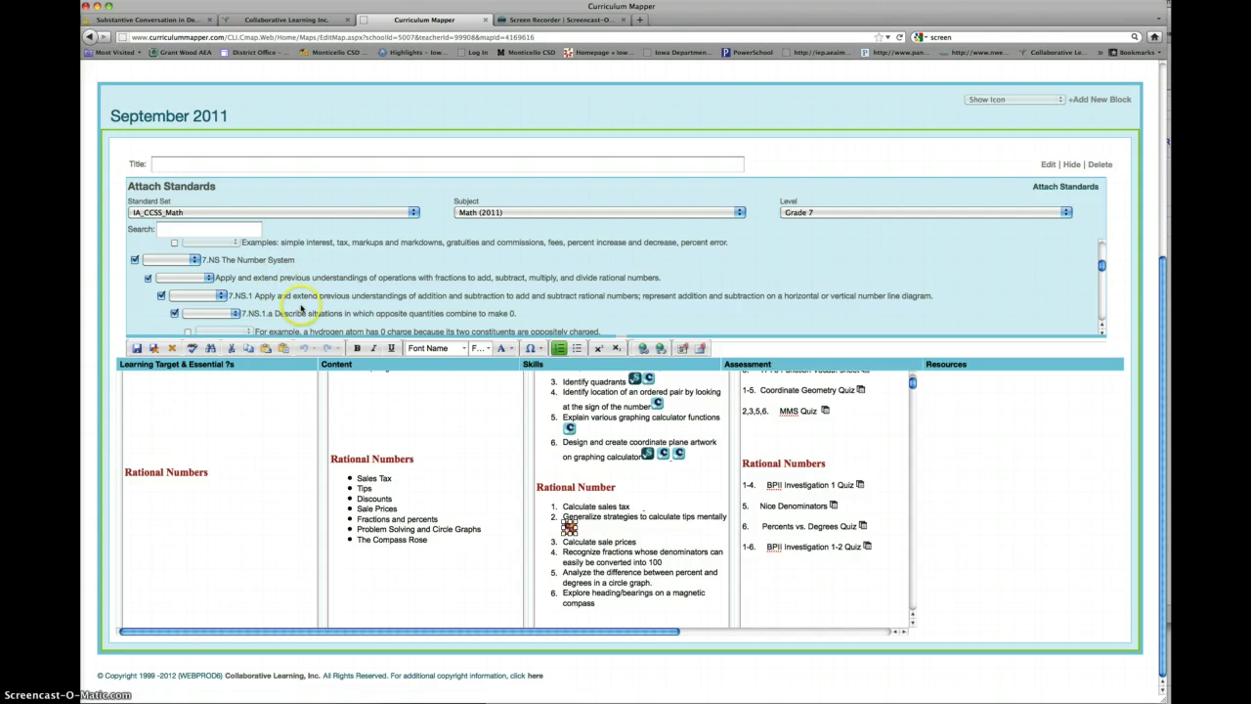
pyautogui.click(635, 507)
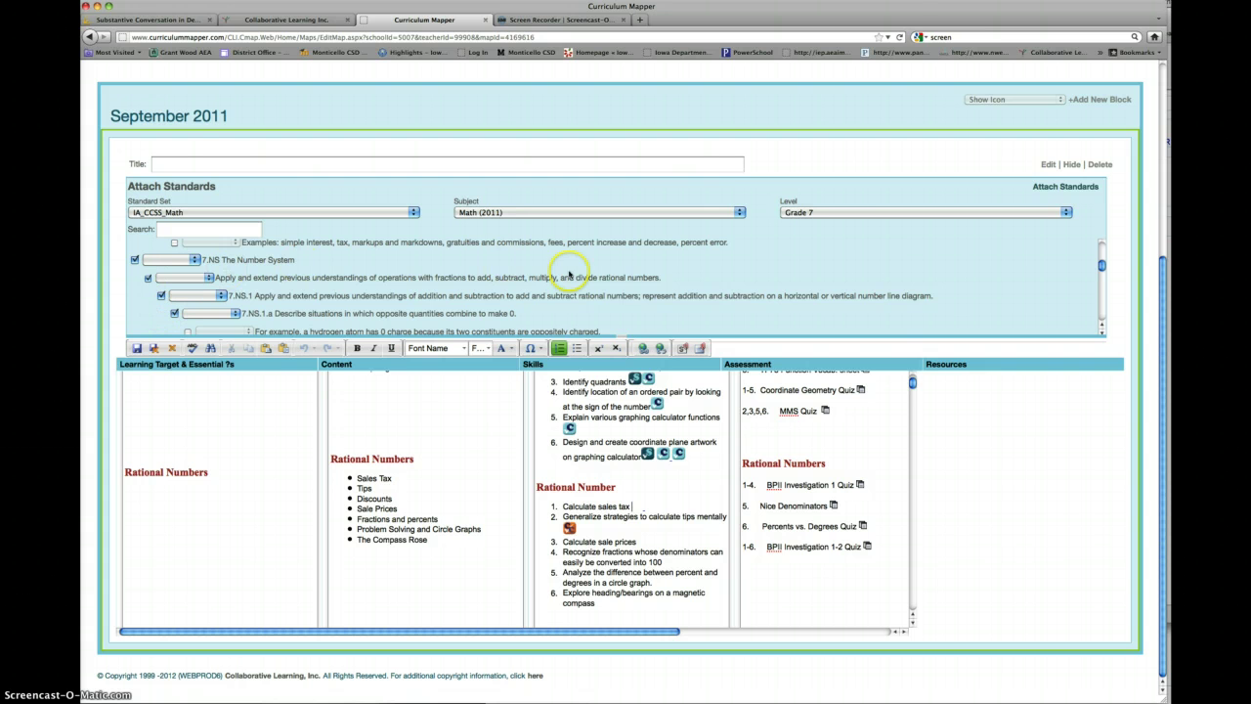
pyautogui.click(1064, 189)
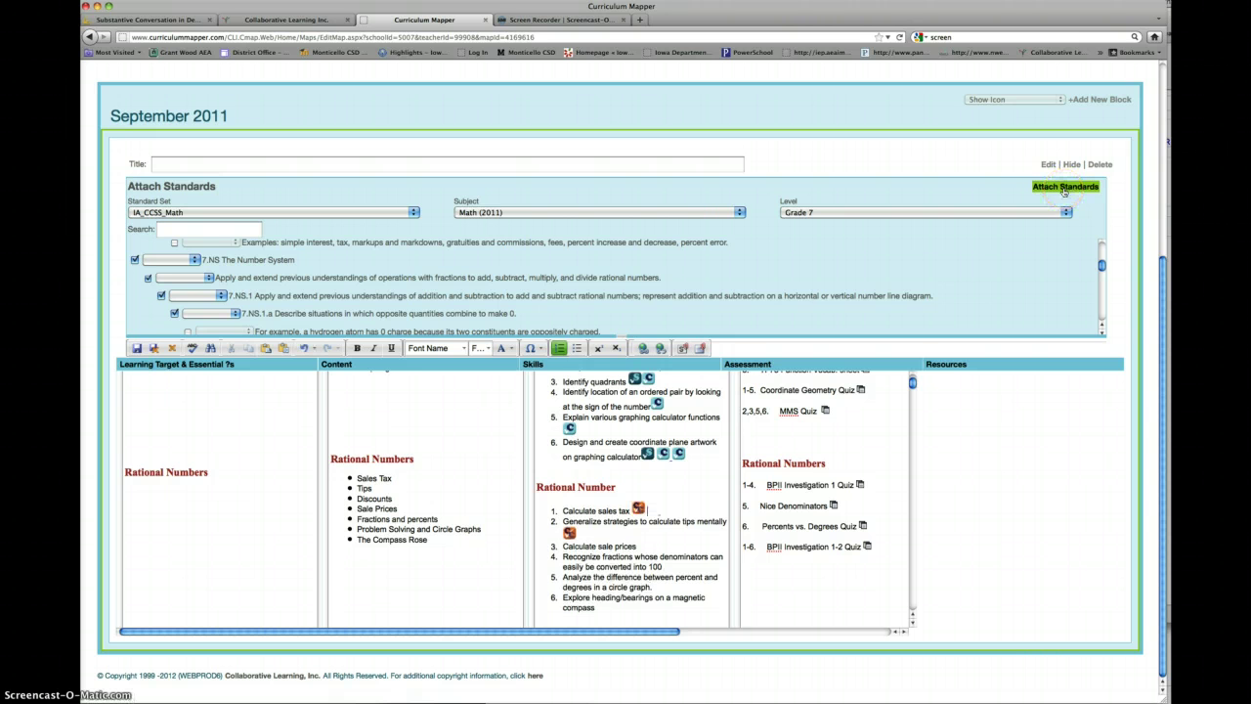
pyautogui.click(569, 531)
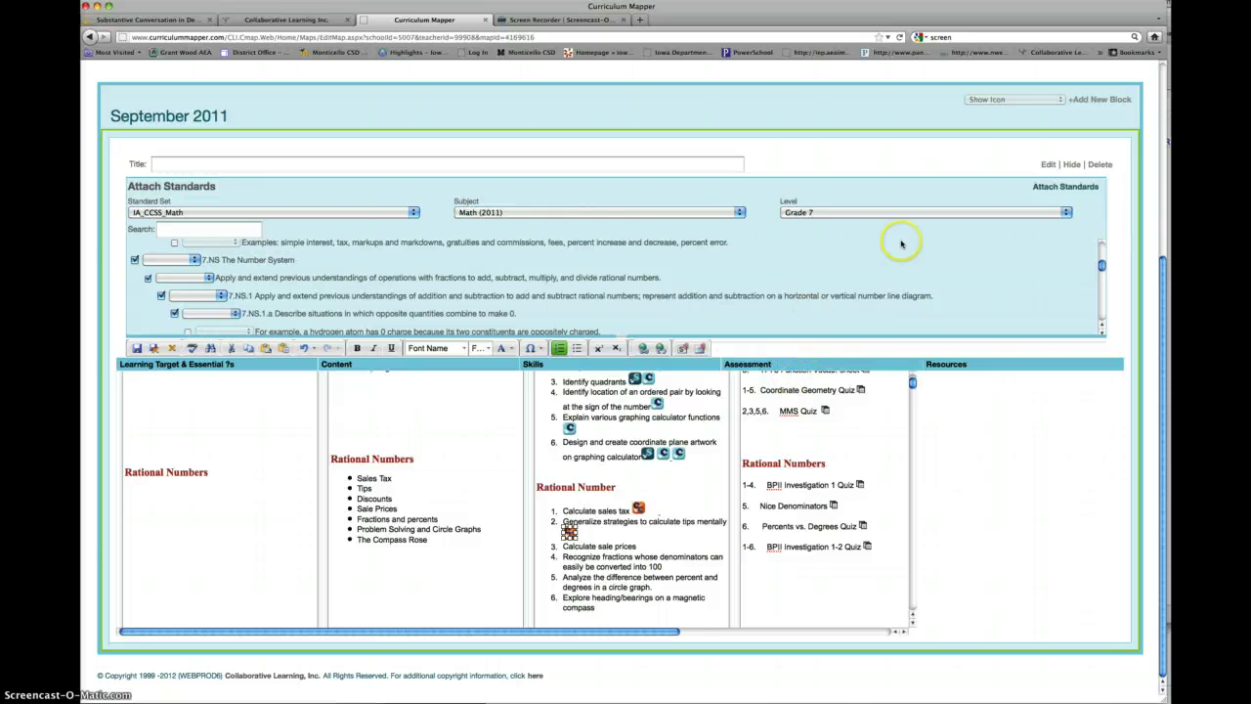
pyautogui.click(1050, 188)
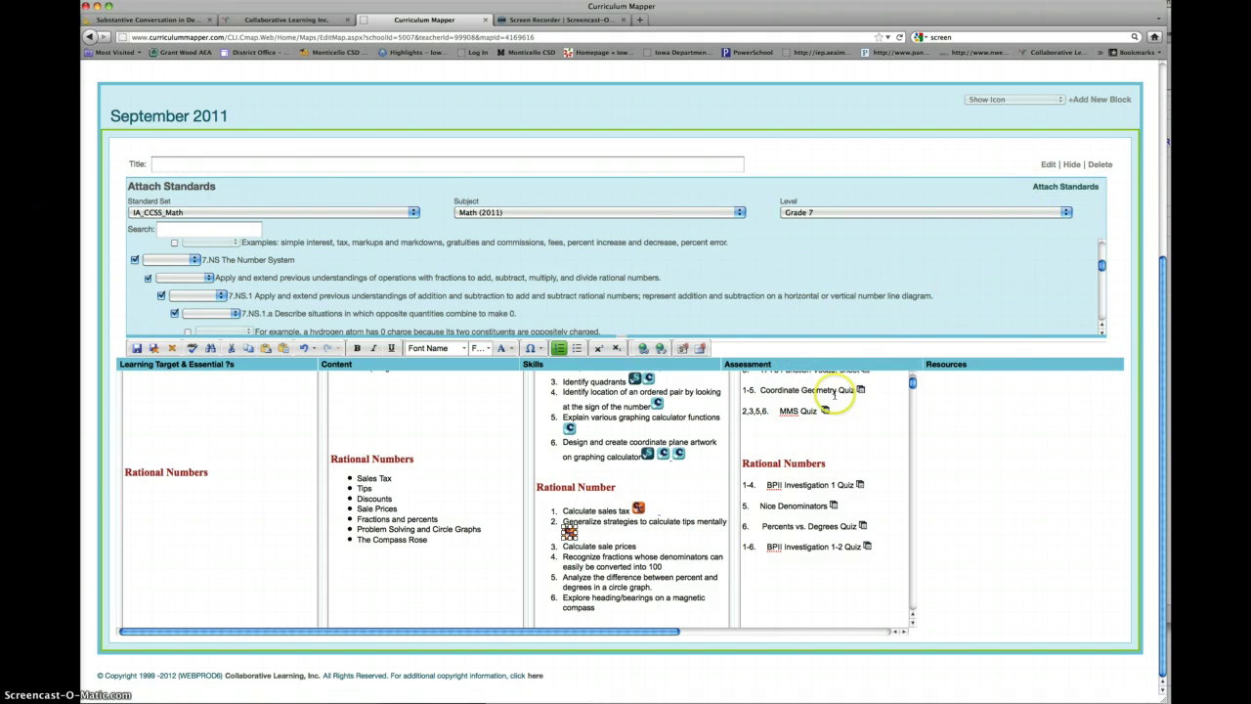
# For the "Calculate sale prices" skill, deselect 7.NS.1.a and its parent standards up to 7.NS The Number System
pyautogui.click(645, 548)
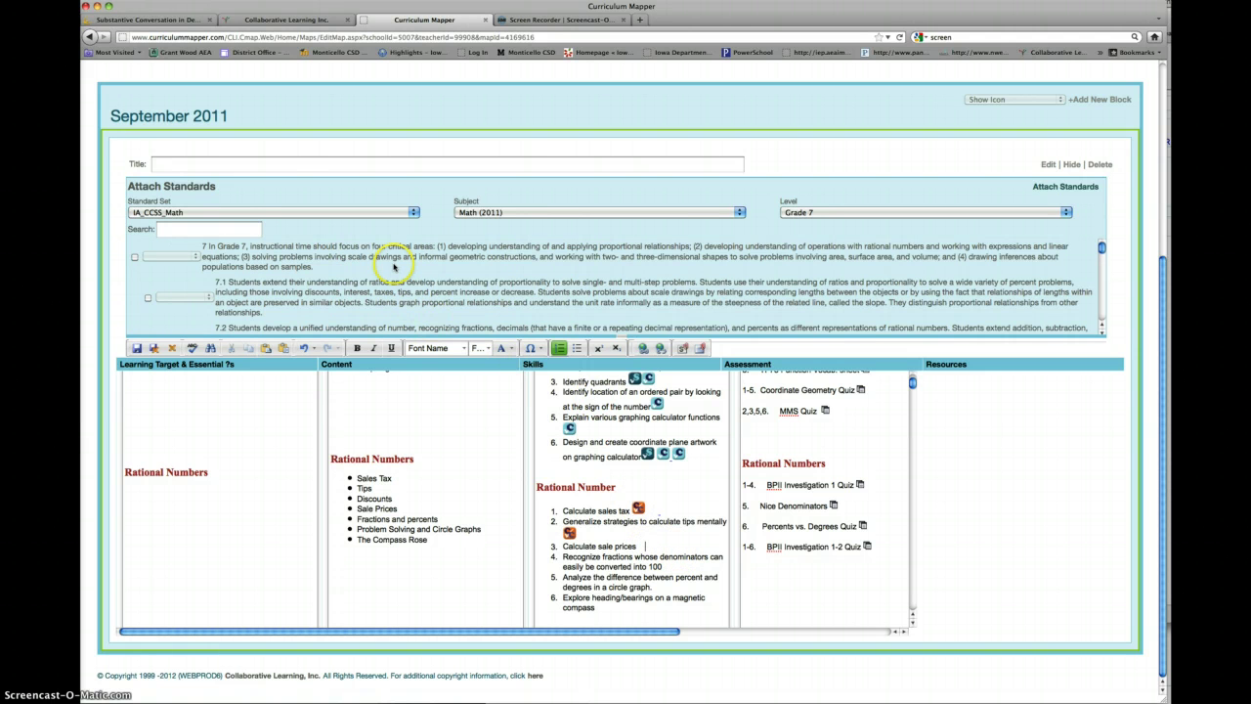
pyautogui.scroll(-5, 394, 267)
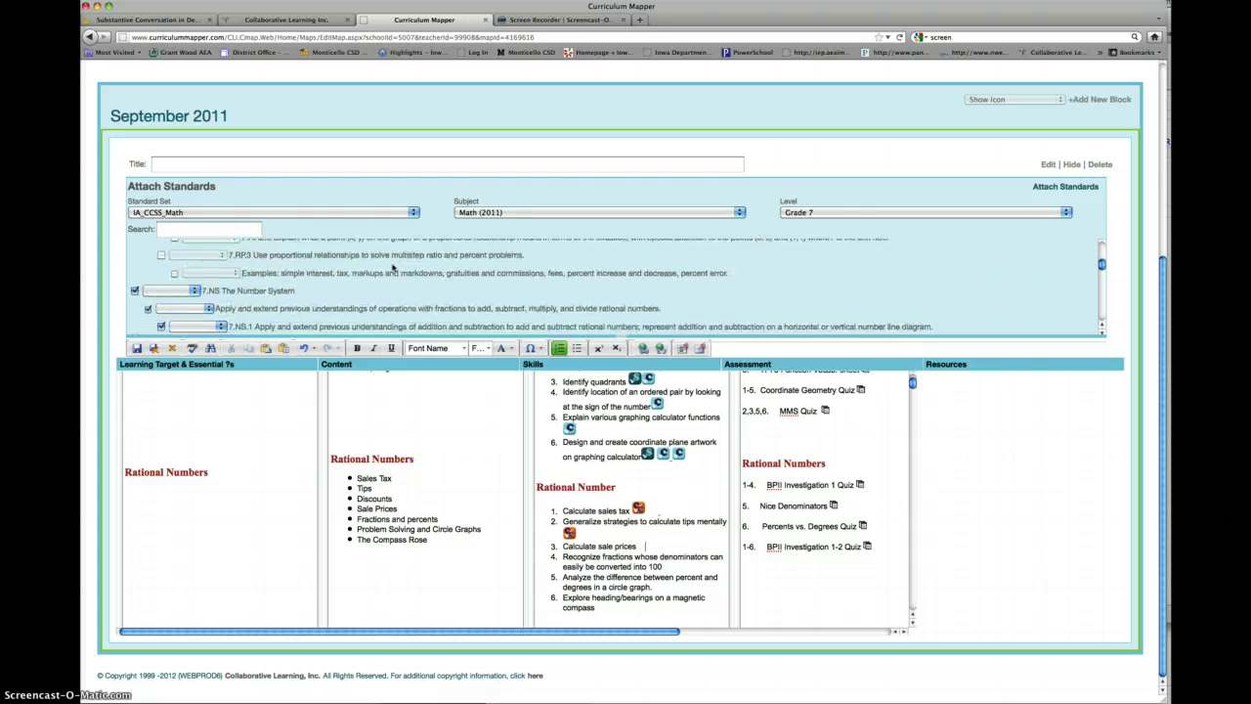
pyautogui.scroll(-1, 394, 266)
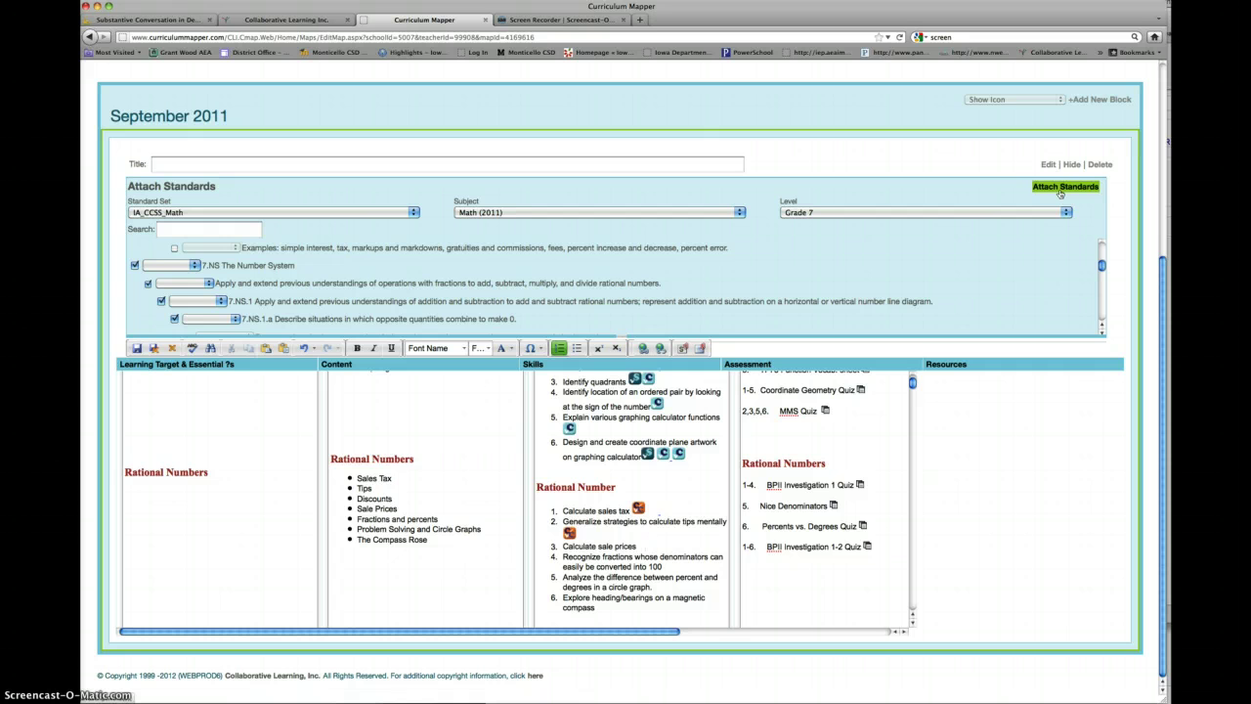
pyautogui.click(174, 320)
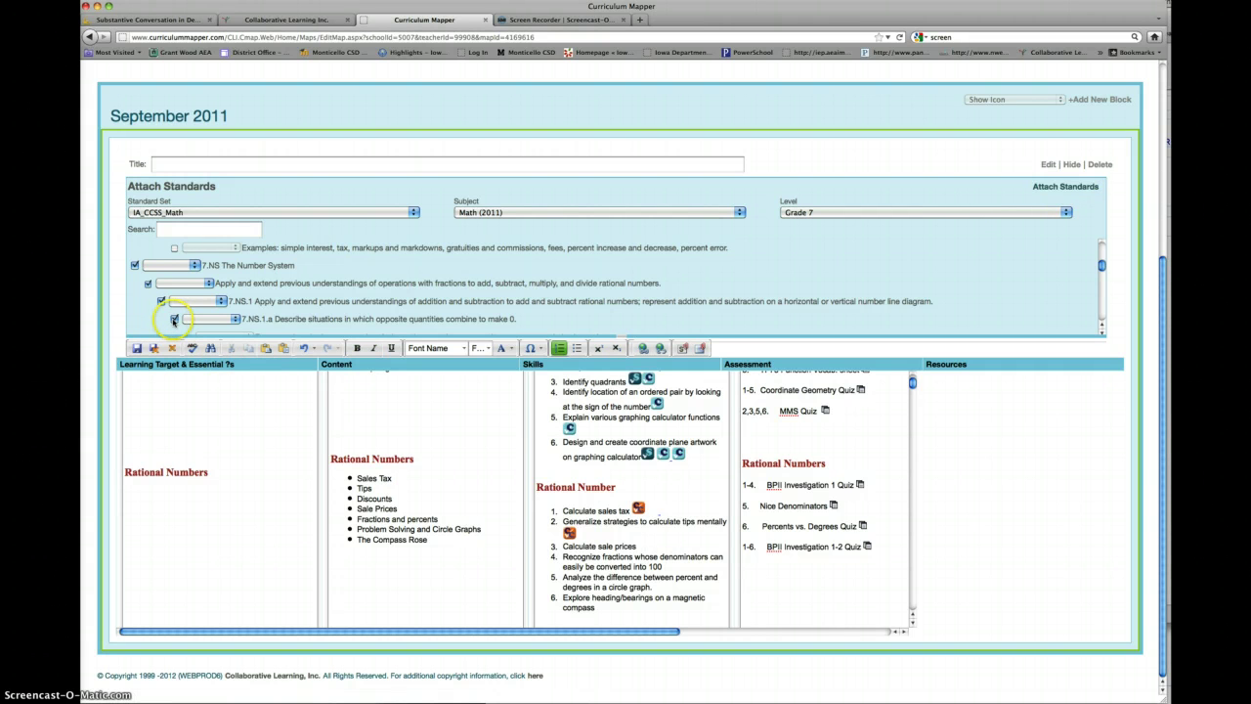
pyautogui.click(174, 320)
pyautogui.click(161, 302)
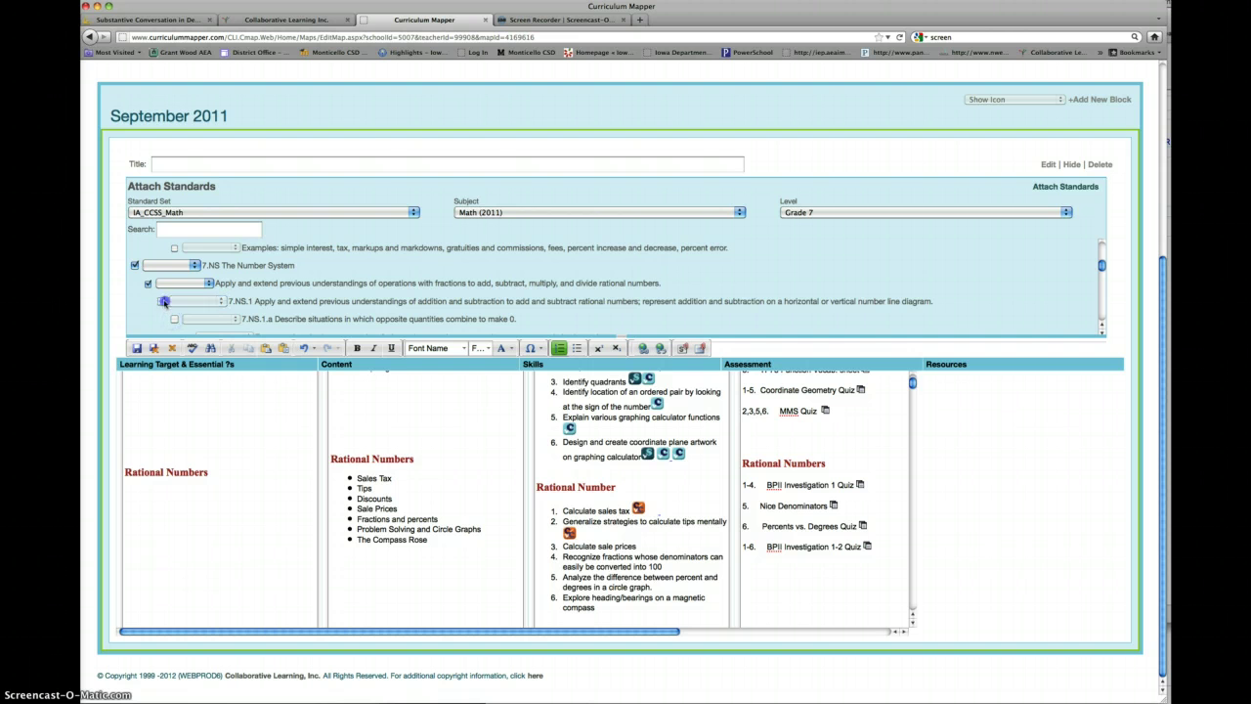
pyautogui.click(148, 282)
pyautogui.click(134, 265)
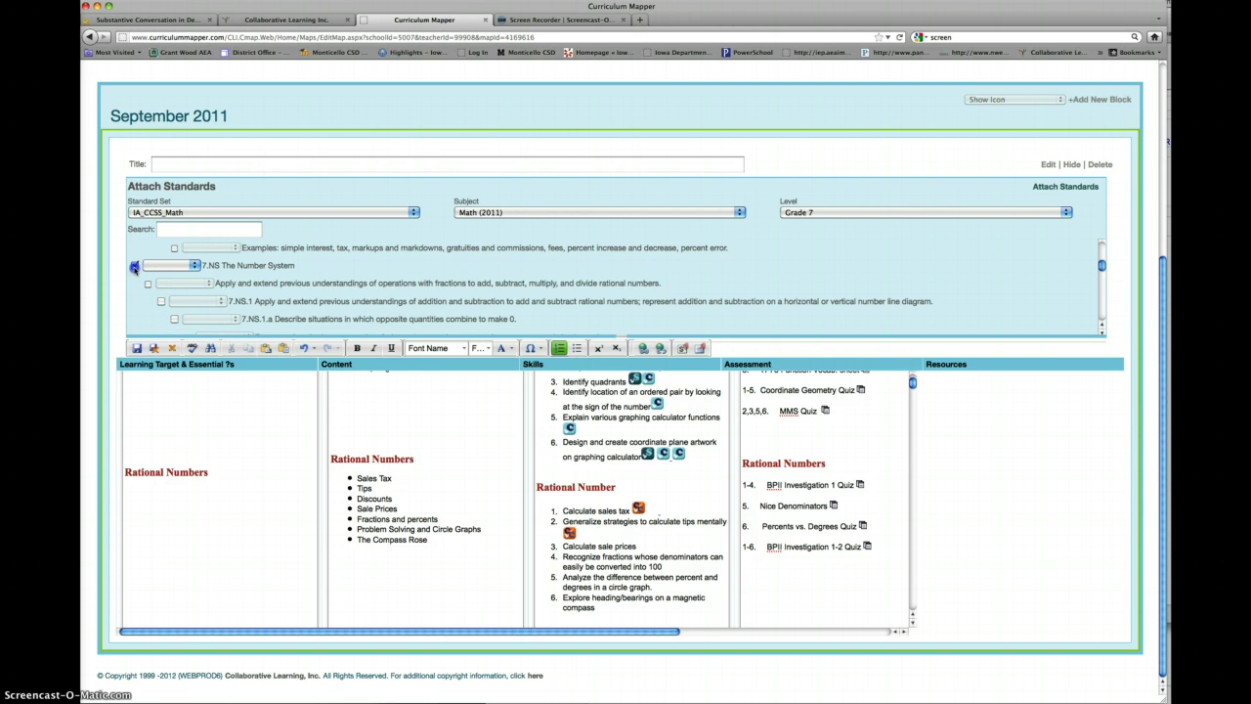
# Search the Grade 7 standards for "equations" and locate 7.EE.4.a under Expressions and Equations
pyautogui.click(181, 231)
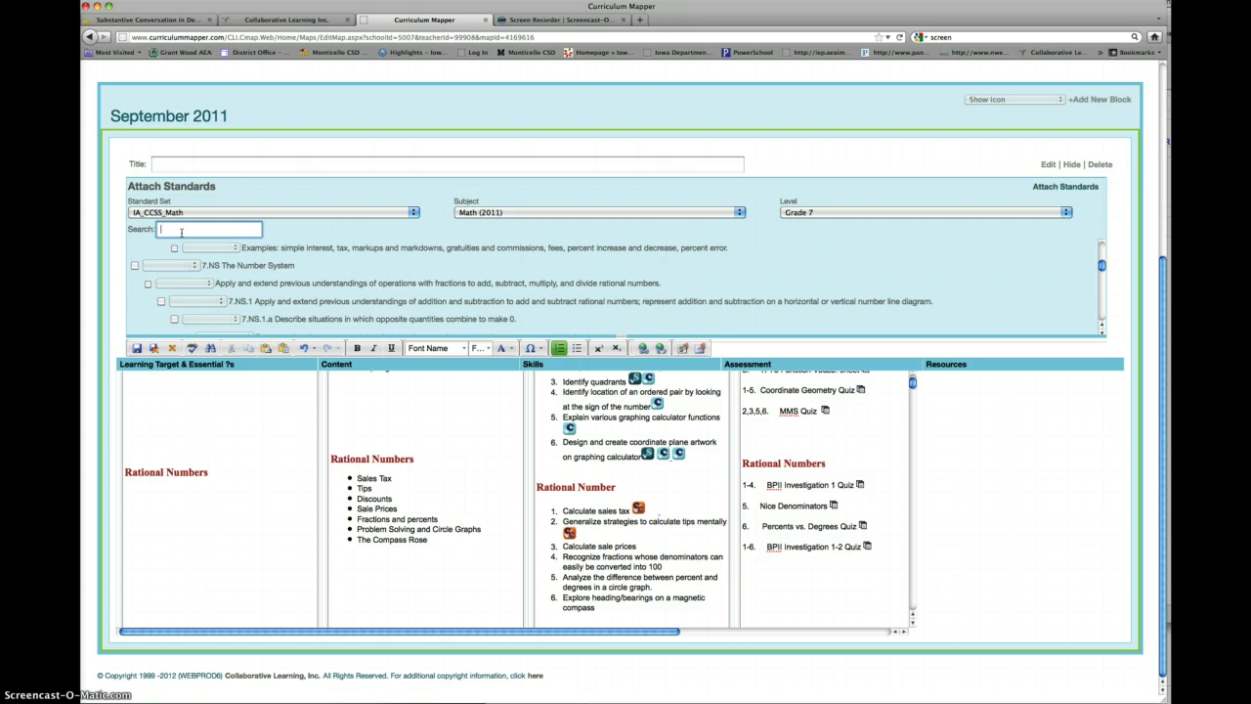
pyautogui.write('equations')
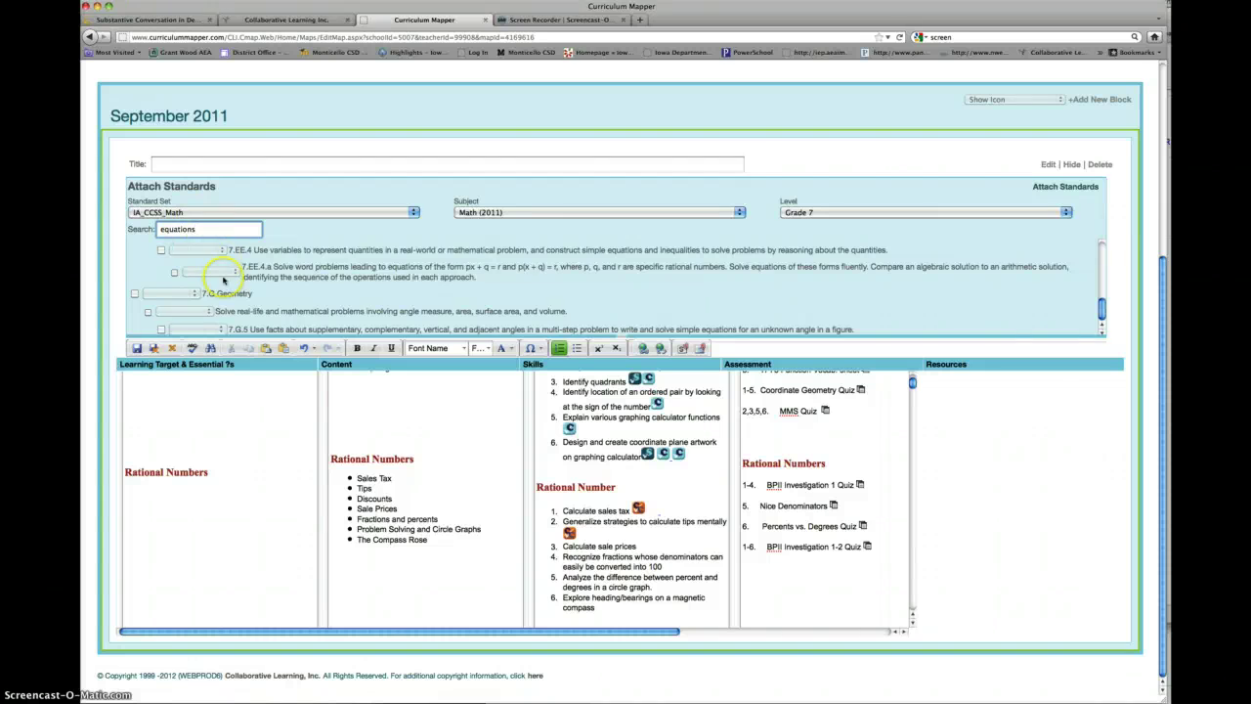
pyautogui.scroll(-1, 222, 287)
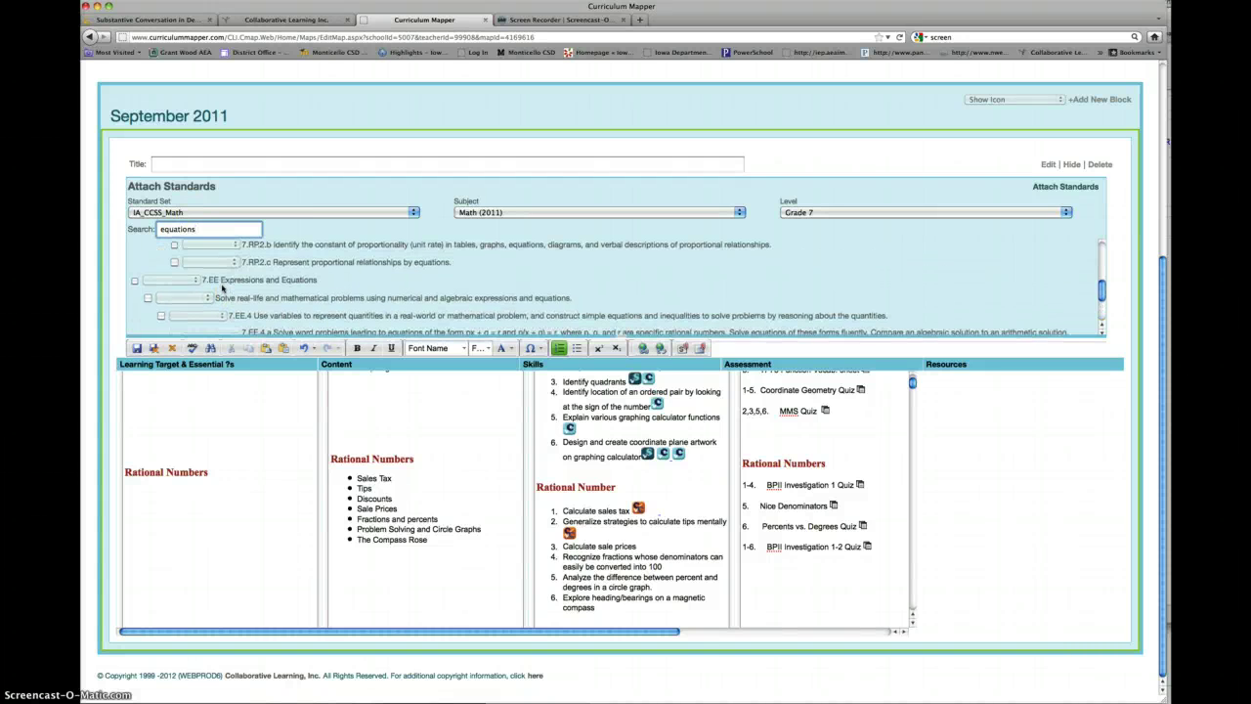
pyautogui.scroll(-2, 223, 287)
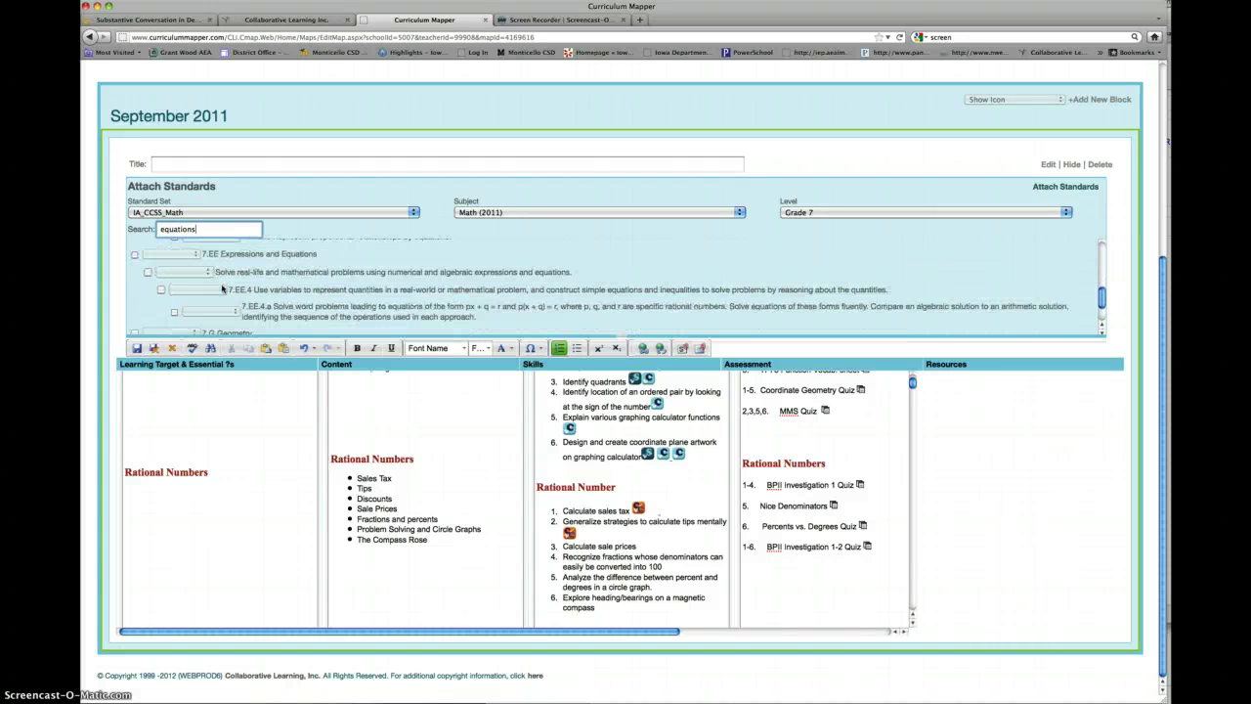
# Select 7.EE.4.a with its parents 7.EE.4, the real-life problems cluster and 7.EE, and attach the selection twice to "Calculate sale prices"
pyautogui.click(174, 312)
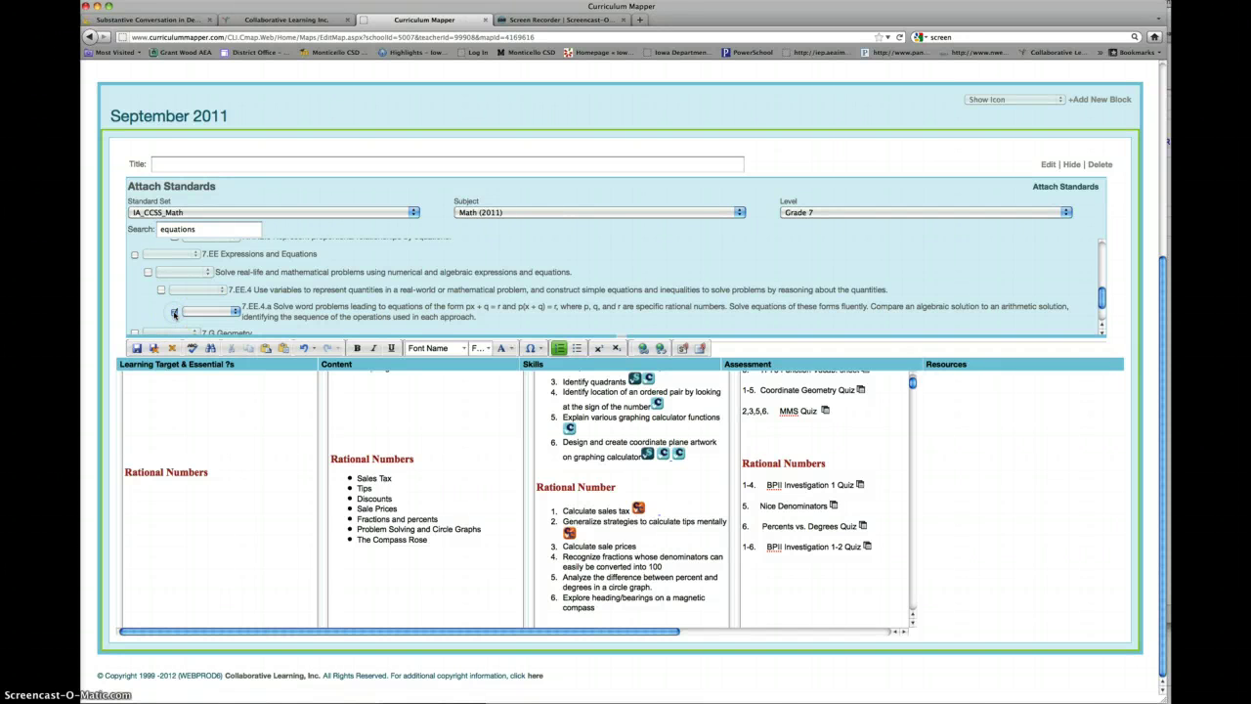
pyautogui.click(160, 292)
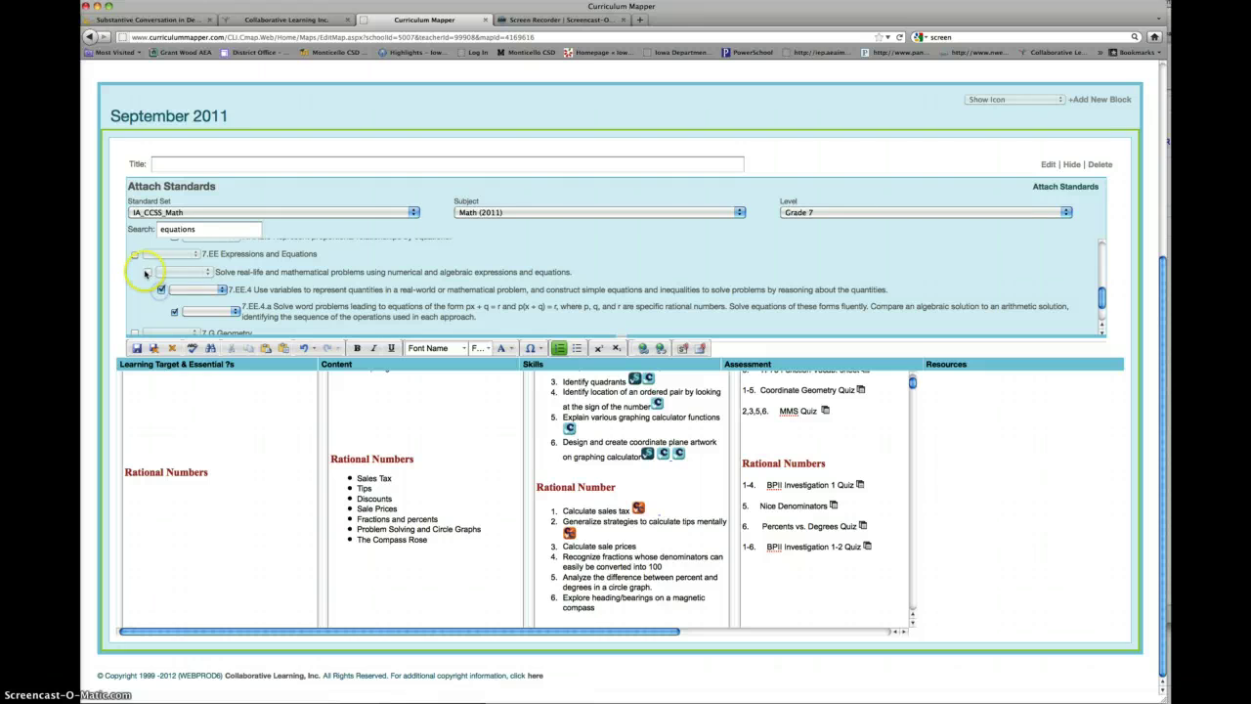
pyautogui.click(148, 272)
pyautogui.click(135, 256)
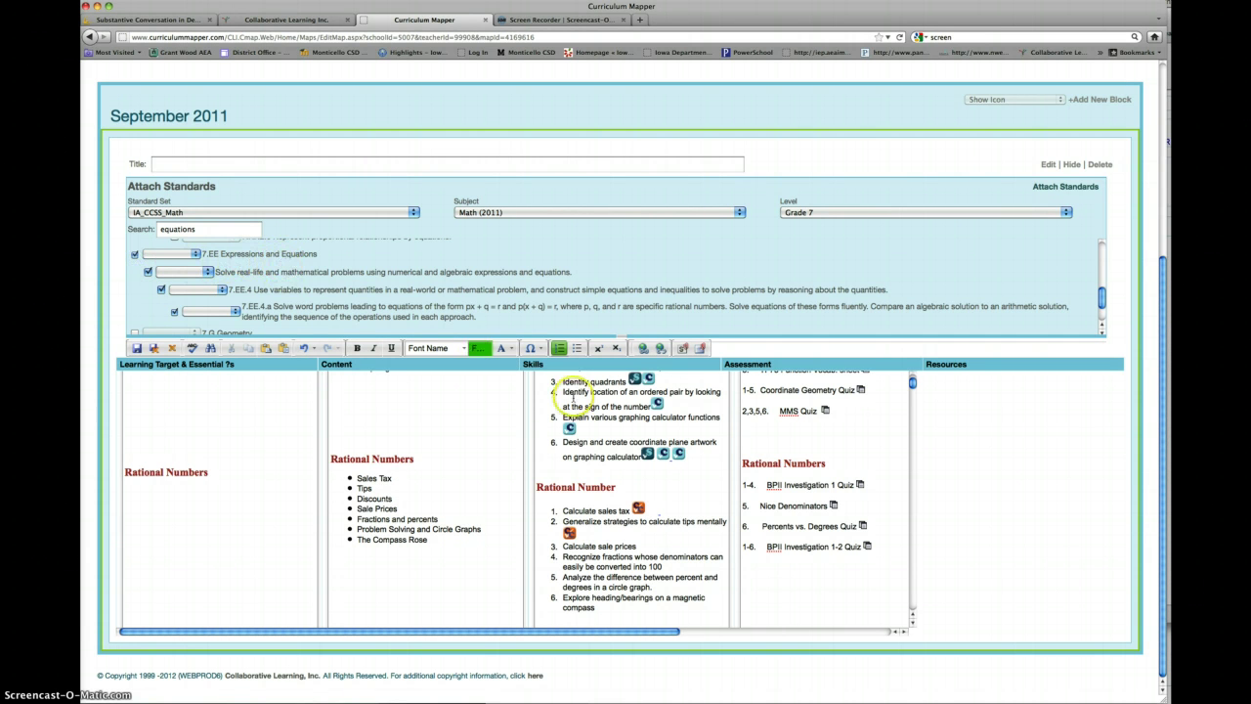
pyautogui.click(1064, 187)
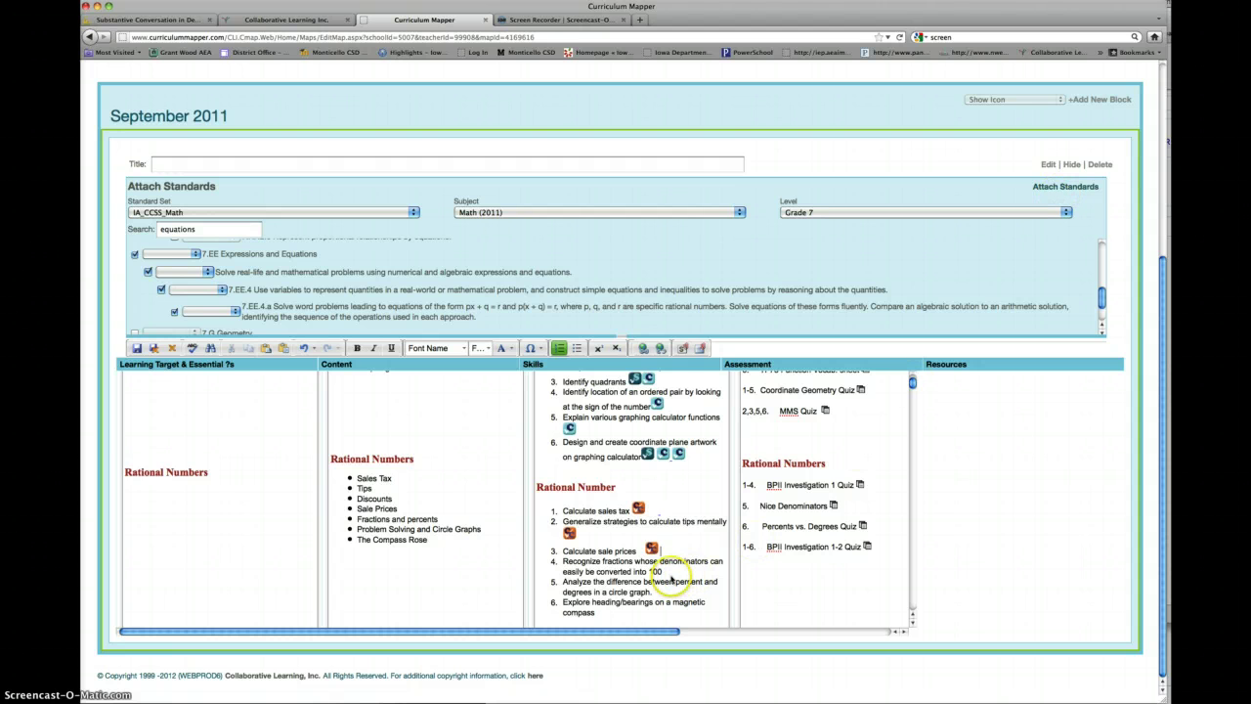
pyautogui.click(1036, 186)
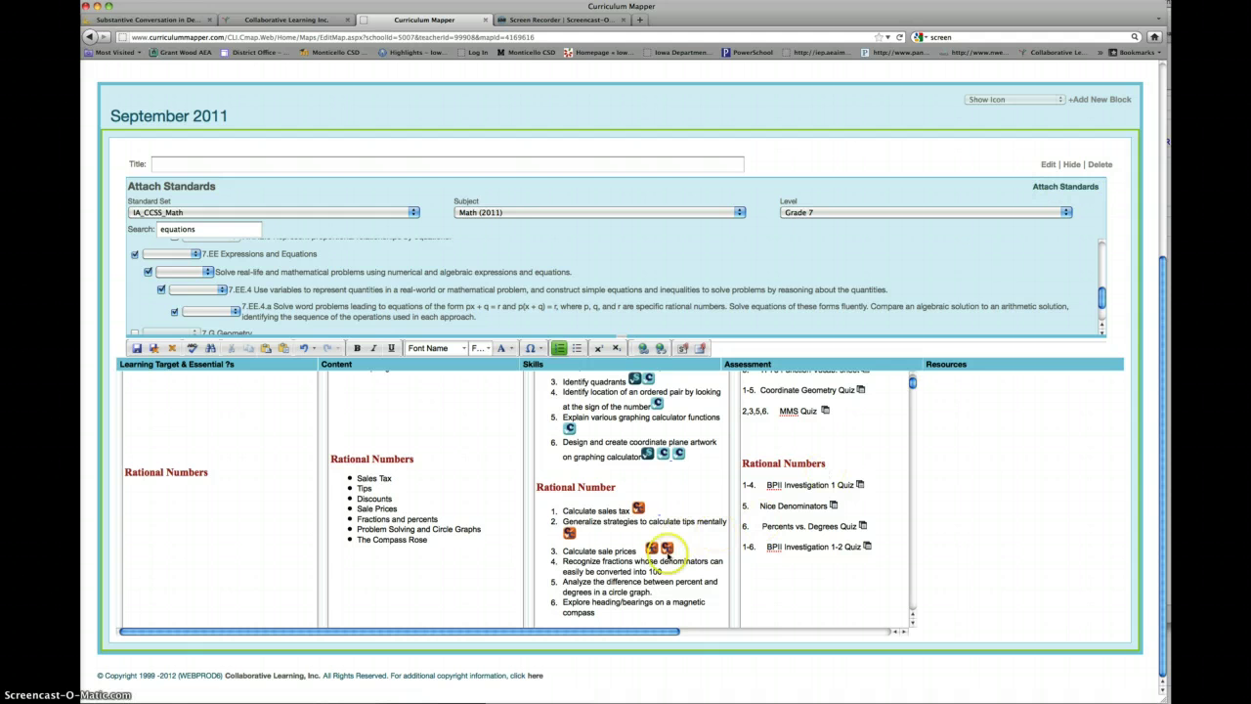
# Move the duplicate standards icon from "Calculate sale prices" to the end of the skill on recognizing fractions easily converted into 100
pyautogui.moveTo(667, 551)
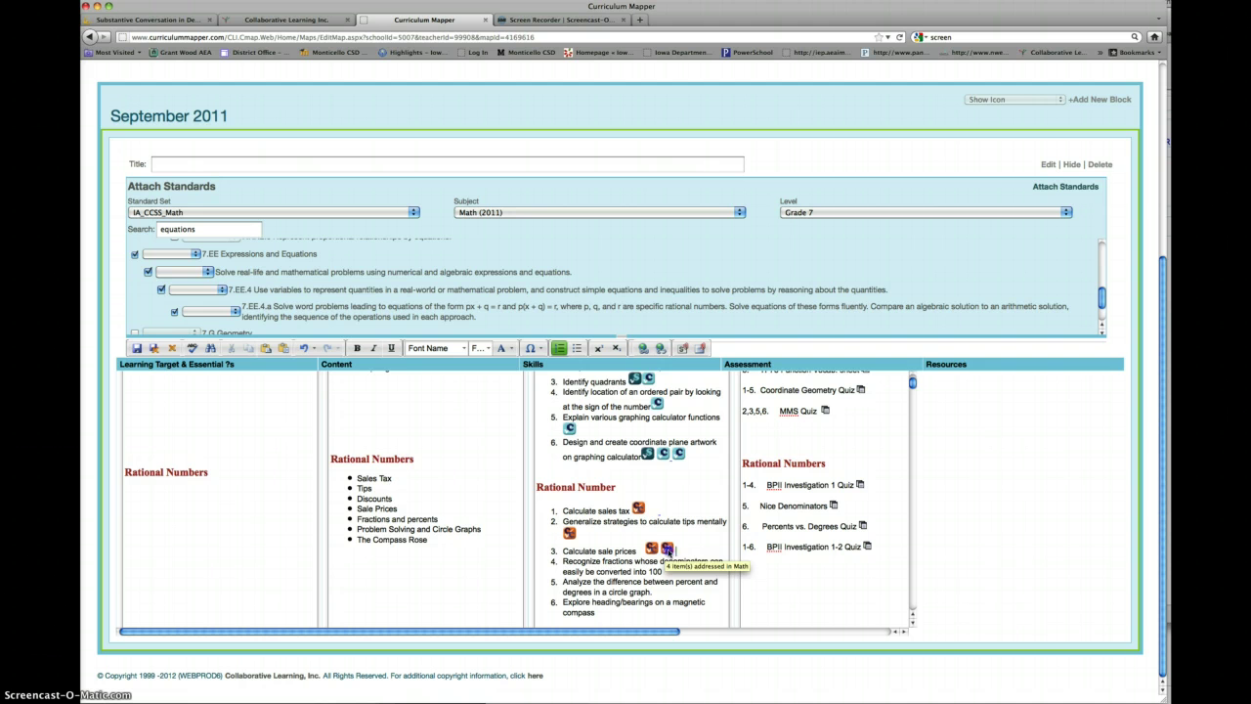
pyautogui.click(668, 551)
pyautogui.moveTo(668, 550); pyautogui.dragTo(671, 571)
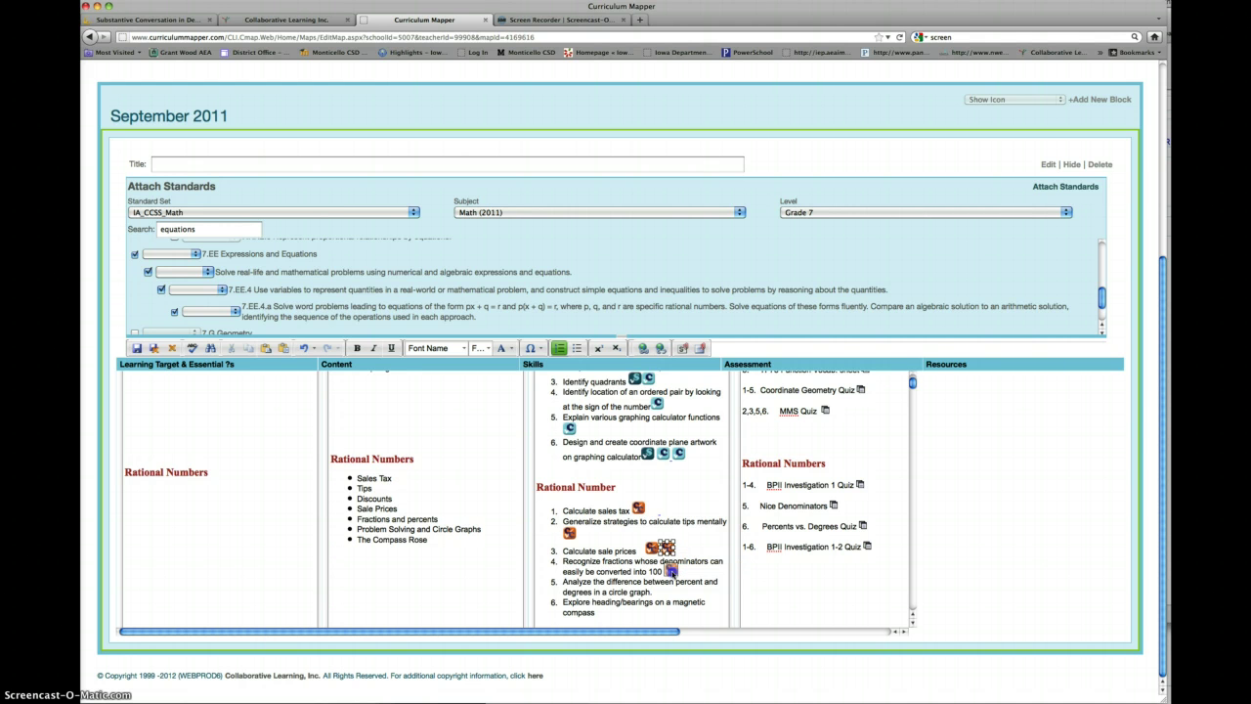
pyautogui.moveTo(671, 572); pyautogui.dragTo(673, 574)
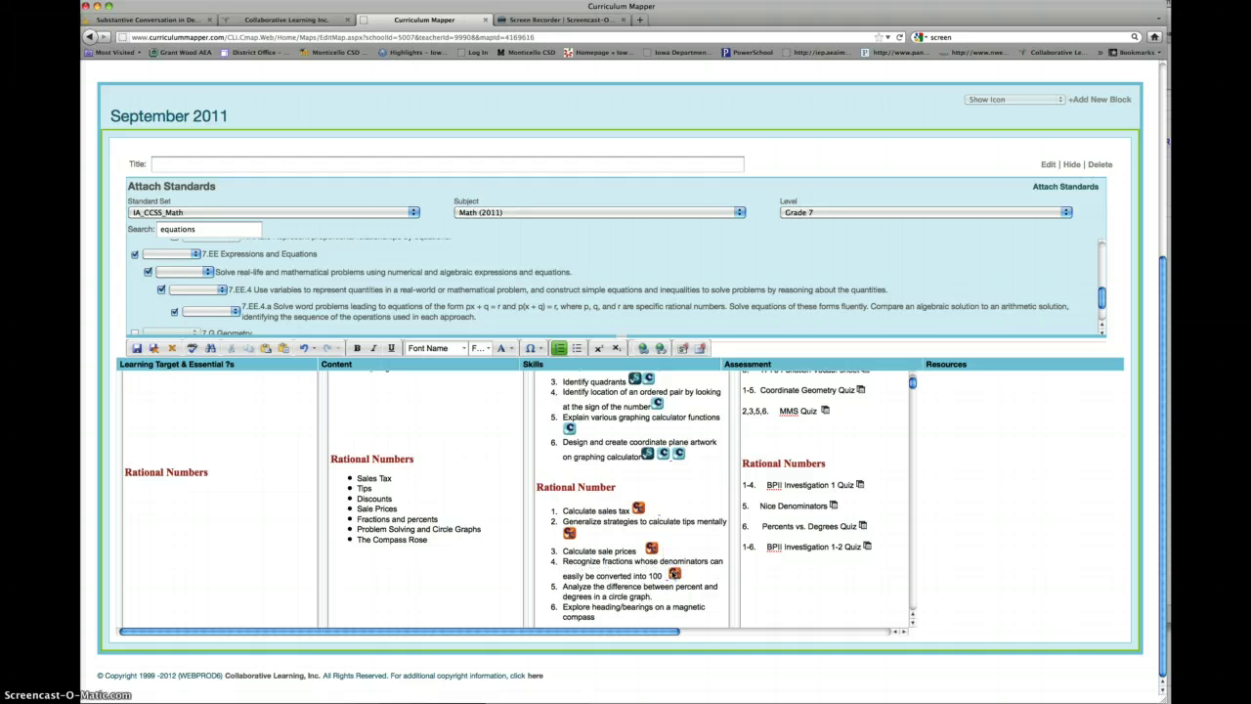
# For the skill comparing percent and degrees in a circle graph, deselect 7.NS.1.a and its parent standards up to 7.NS The Number System
pyautogui.scroll(-2, 653, 608)
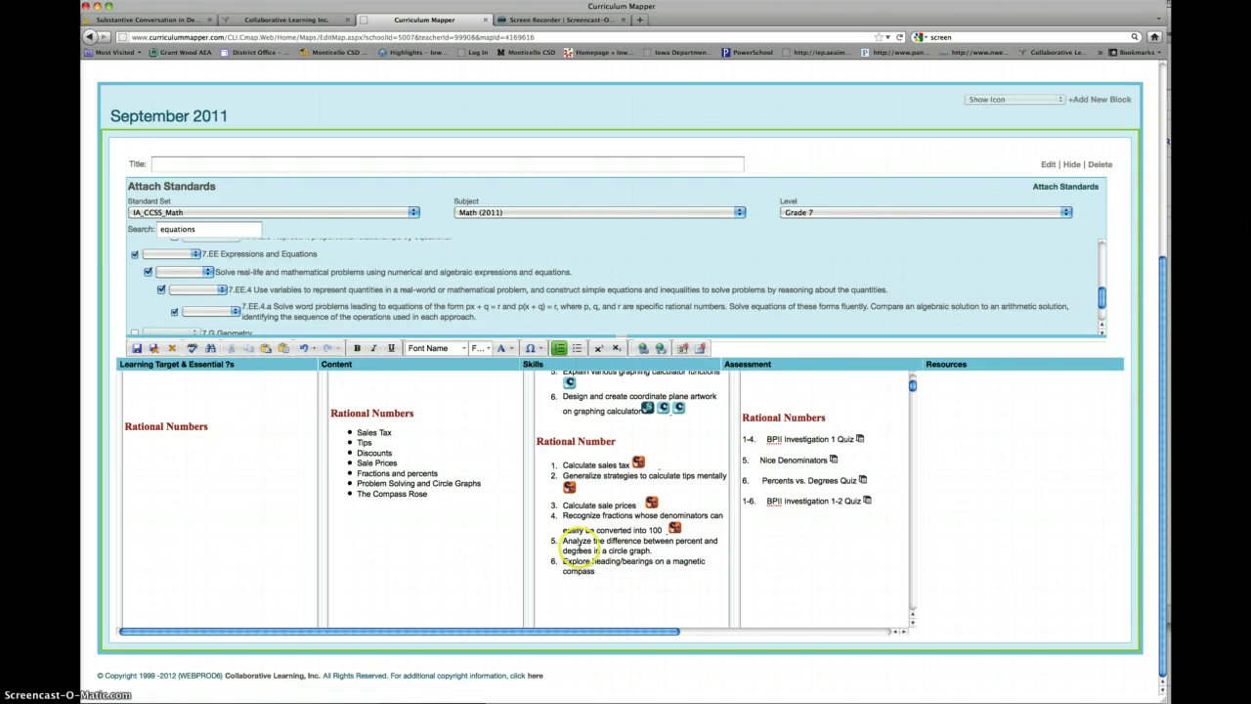
pyautogui.click(654, 550)
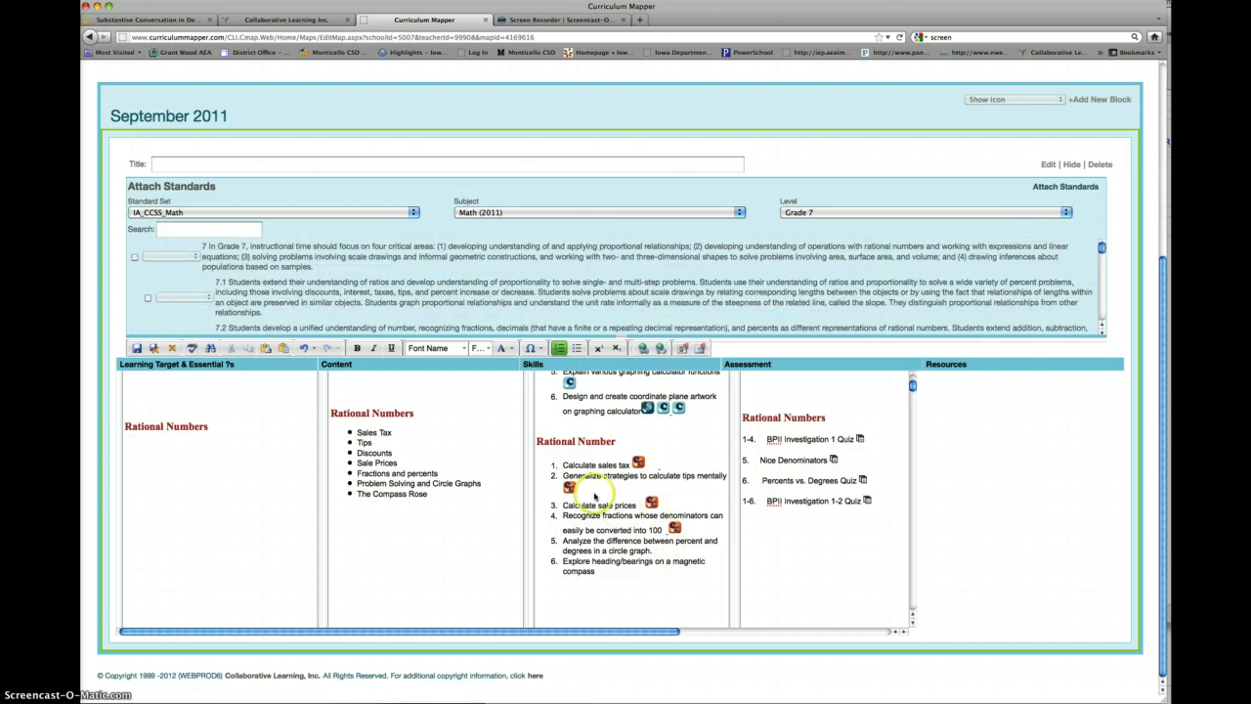
pyautogui.moveTo(676, 529)
pyautogui.scroll(-6, 297, 286)
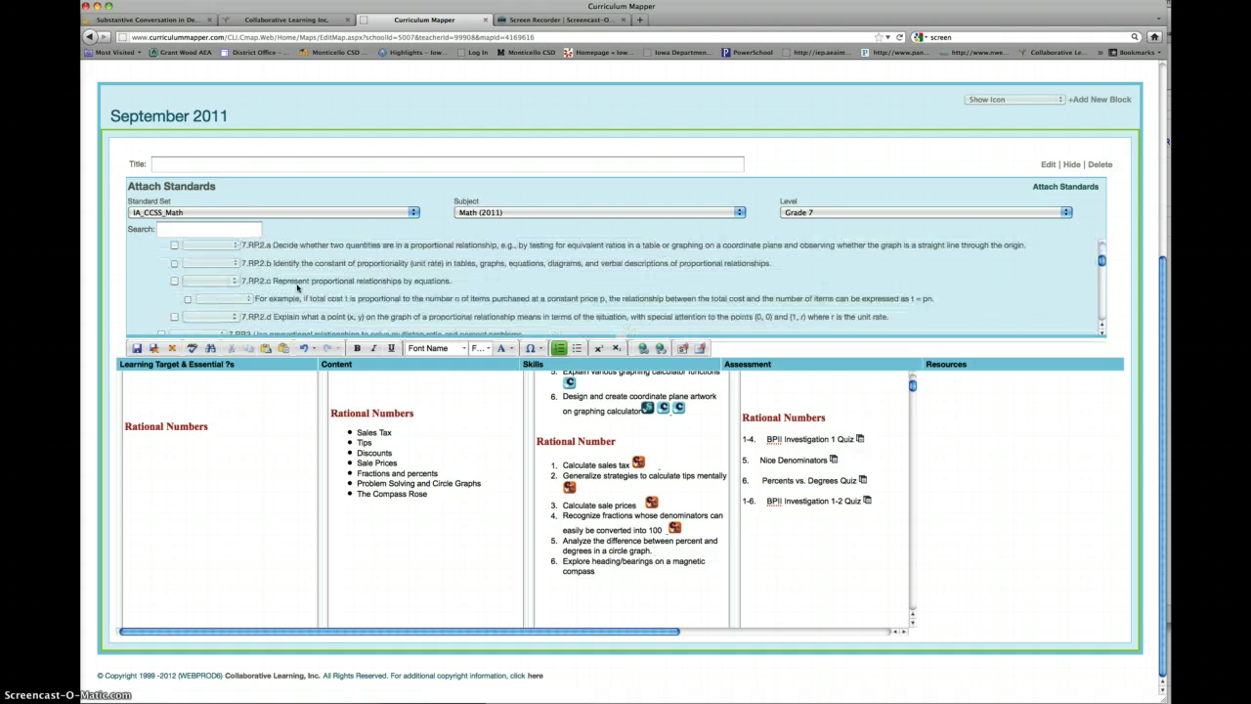
pyautogui.scroll(-3, 297, 286)
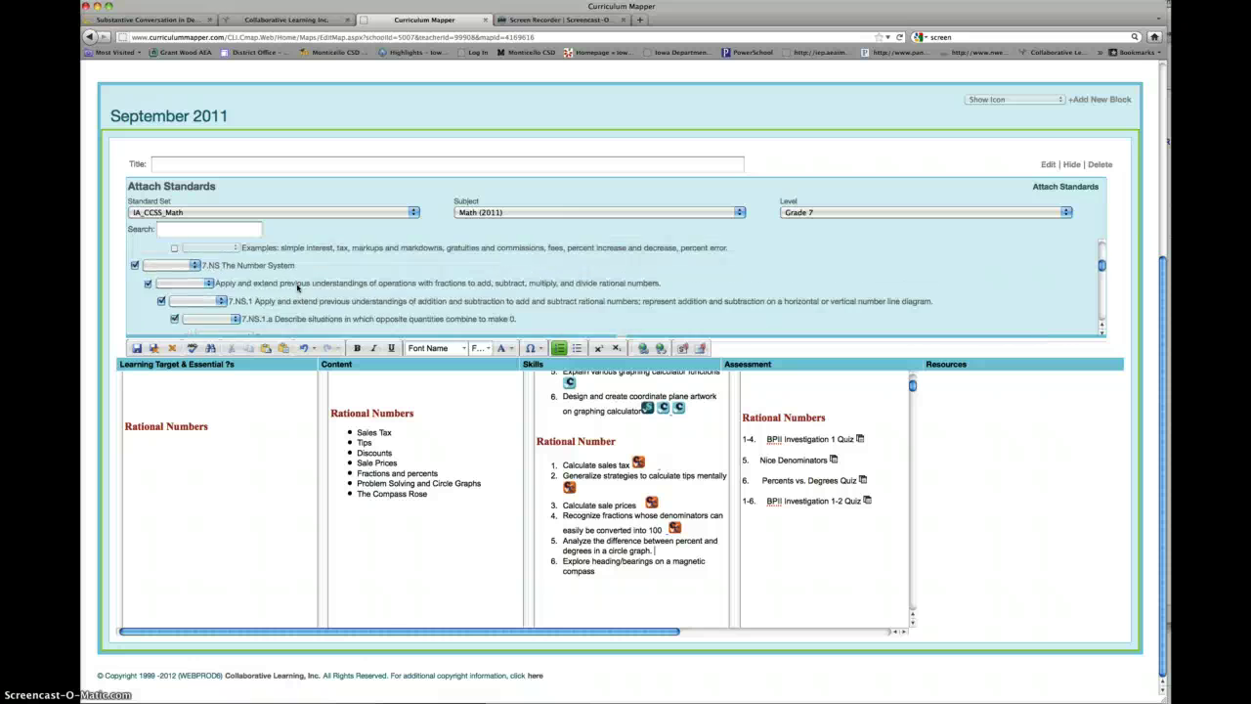
pyautogui.scroll(-3, 297, 287)
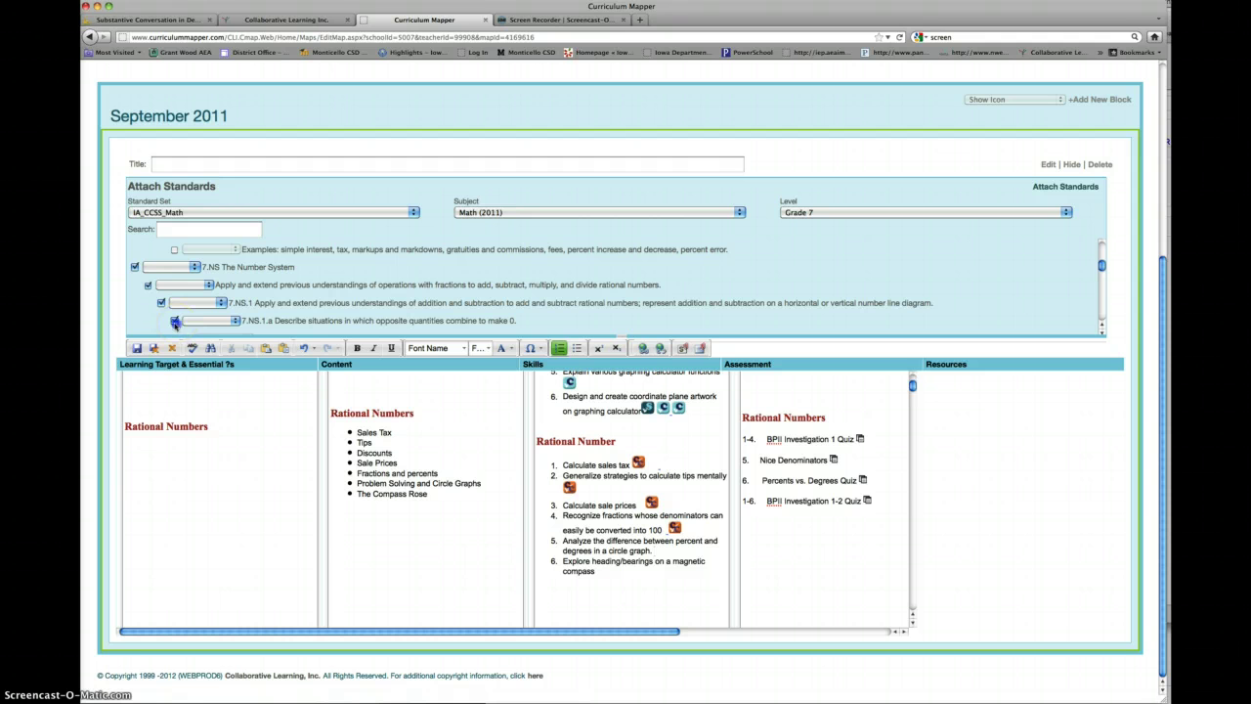
pyautogui.click(162, 304)
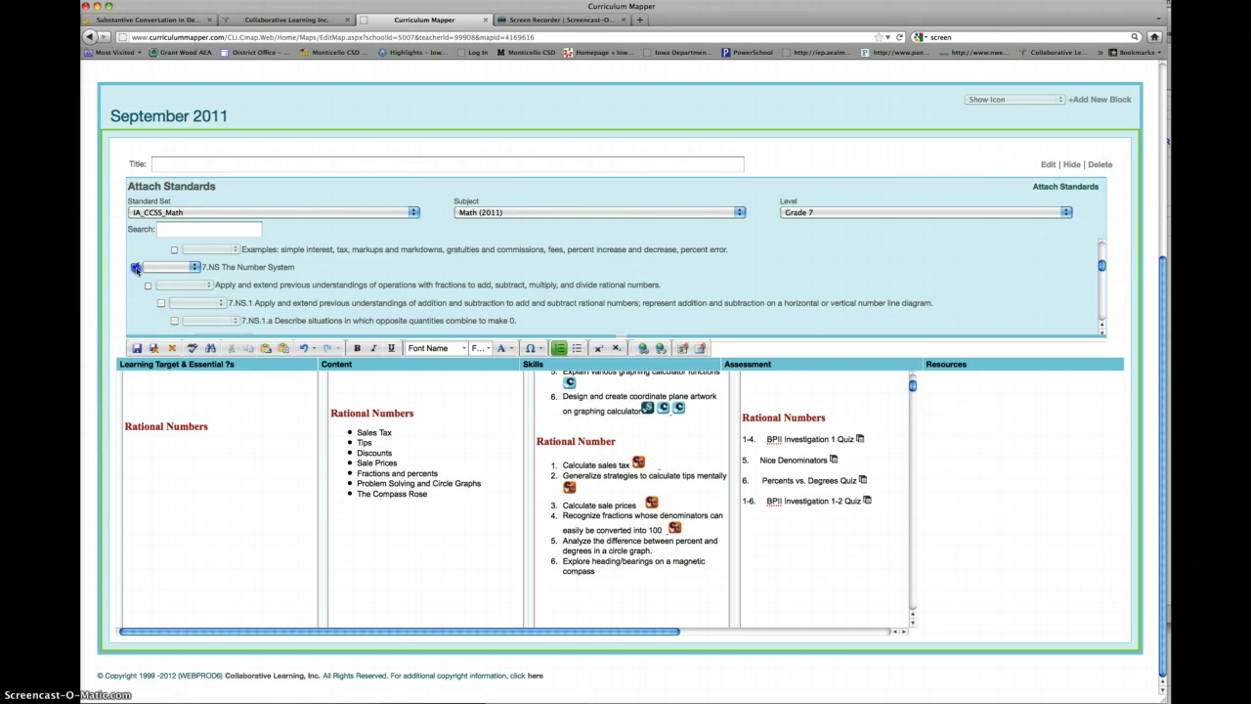
pyautogui.scroll(2, 232, 293)
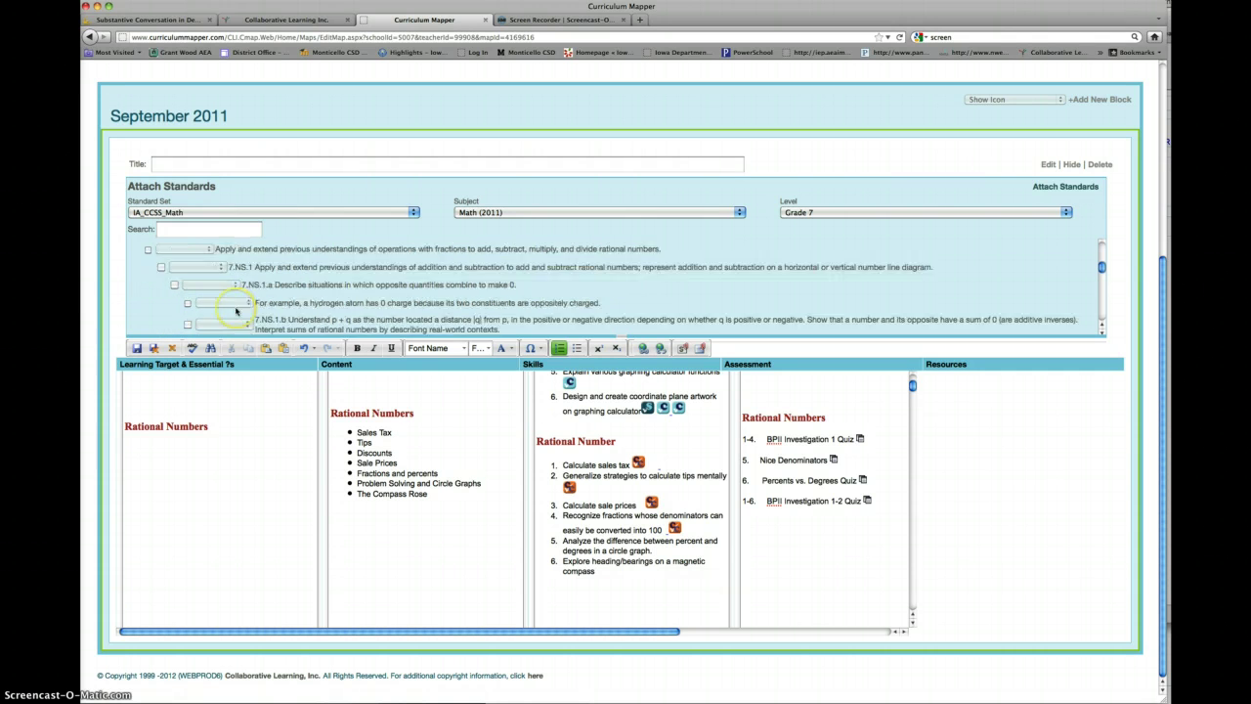
# Search the standards for "graphs" and attach 7.RP.2.b with its parents up to 7.RP to the circle graph skill
pyautogui.click(195, 227)
pyautogui.write('graphs')
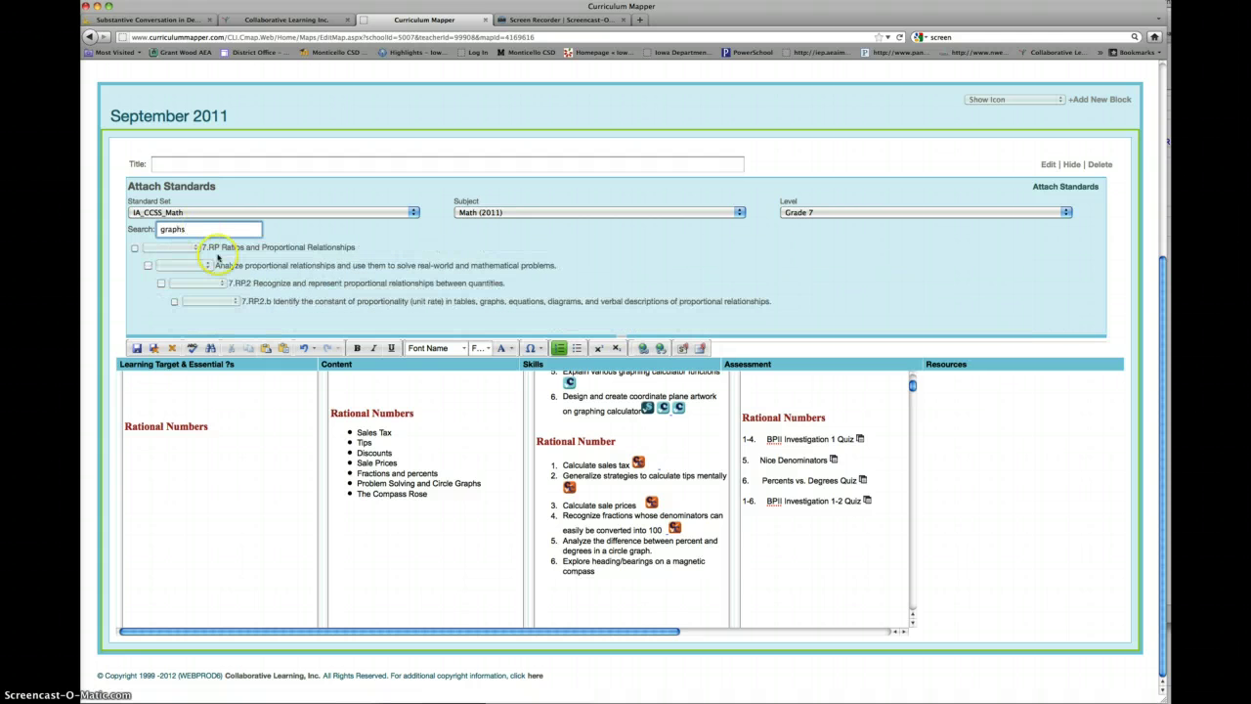
pyautogui.click(173, 304)
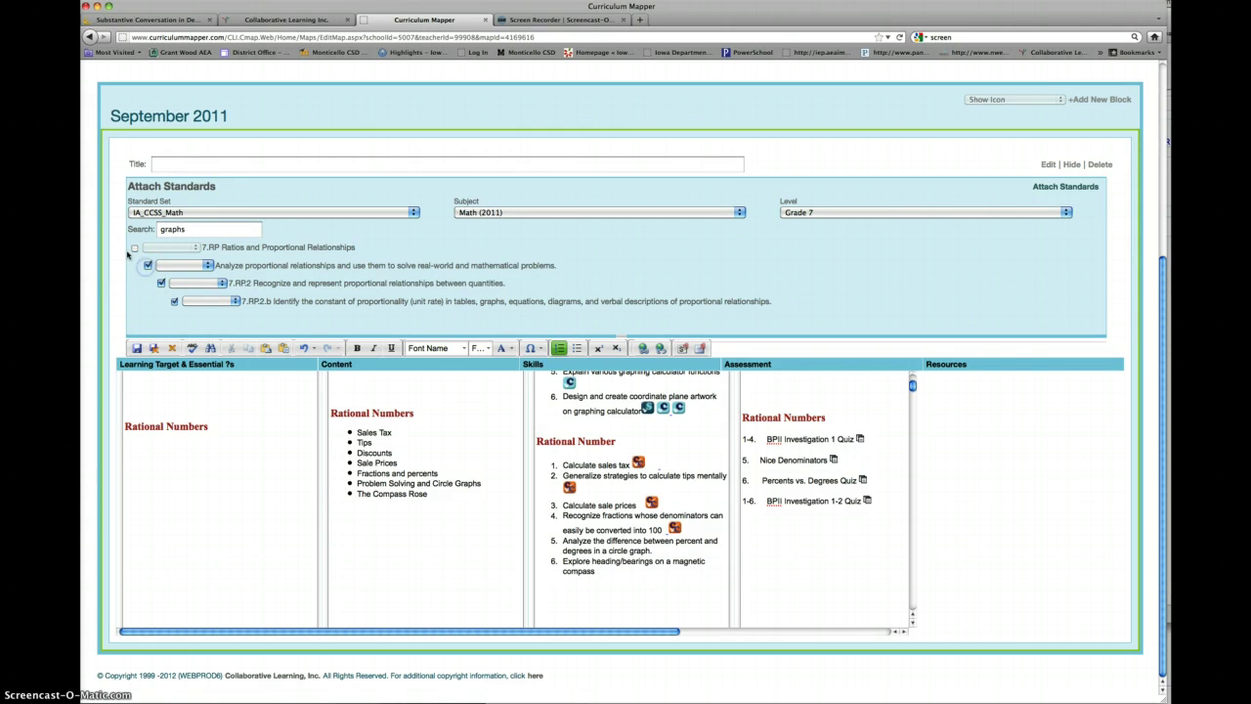
pyautogui.click(1083, 191)
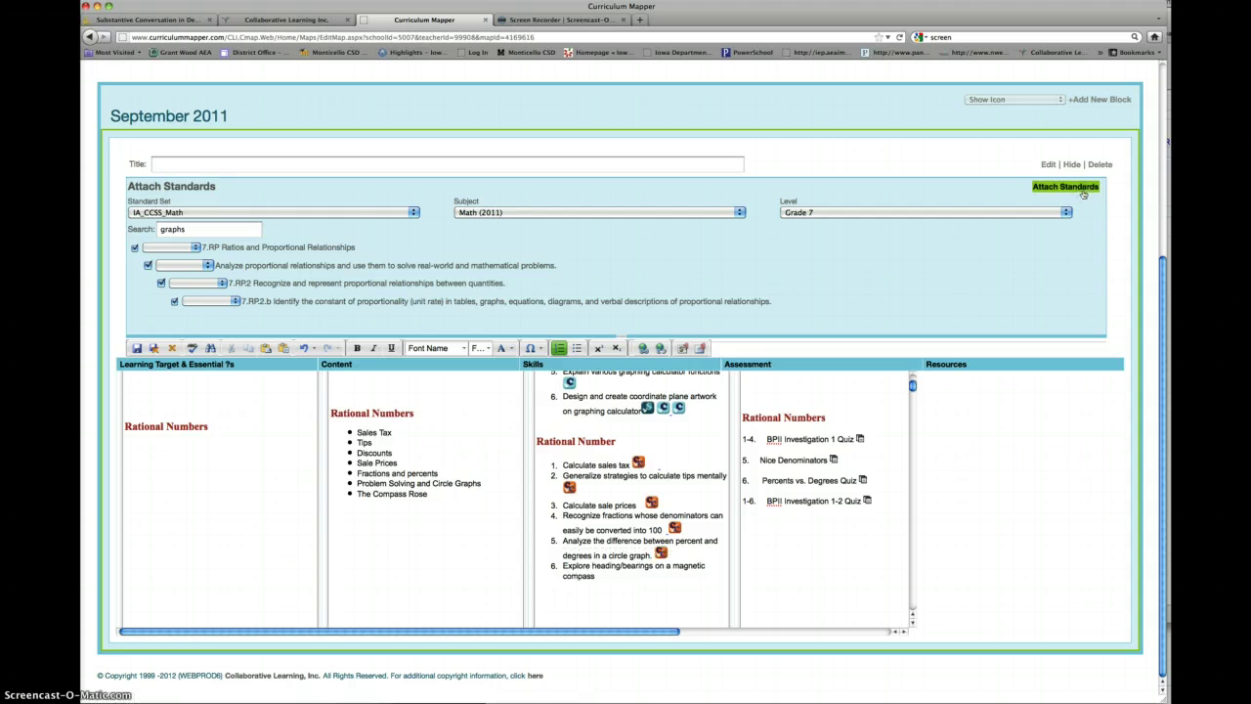
# Load the standards attached to "Calculate sales tax" and attach them to the skill "Explore heading/bearings on a magnetic compass"
pyautogui.click(603, 580)
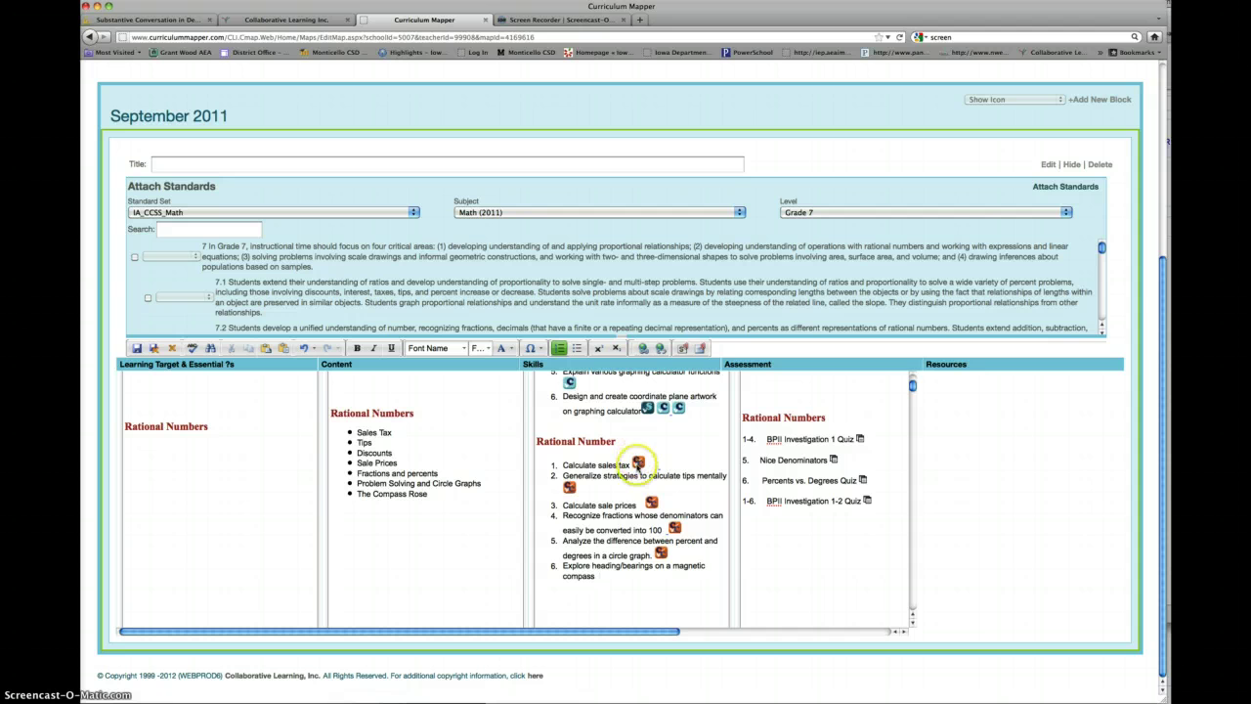
pyautogui.click(637, 464)
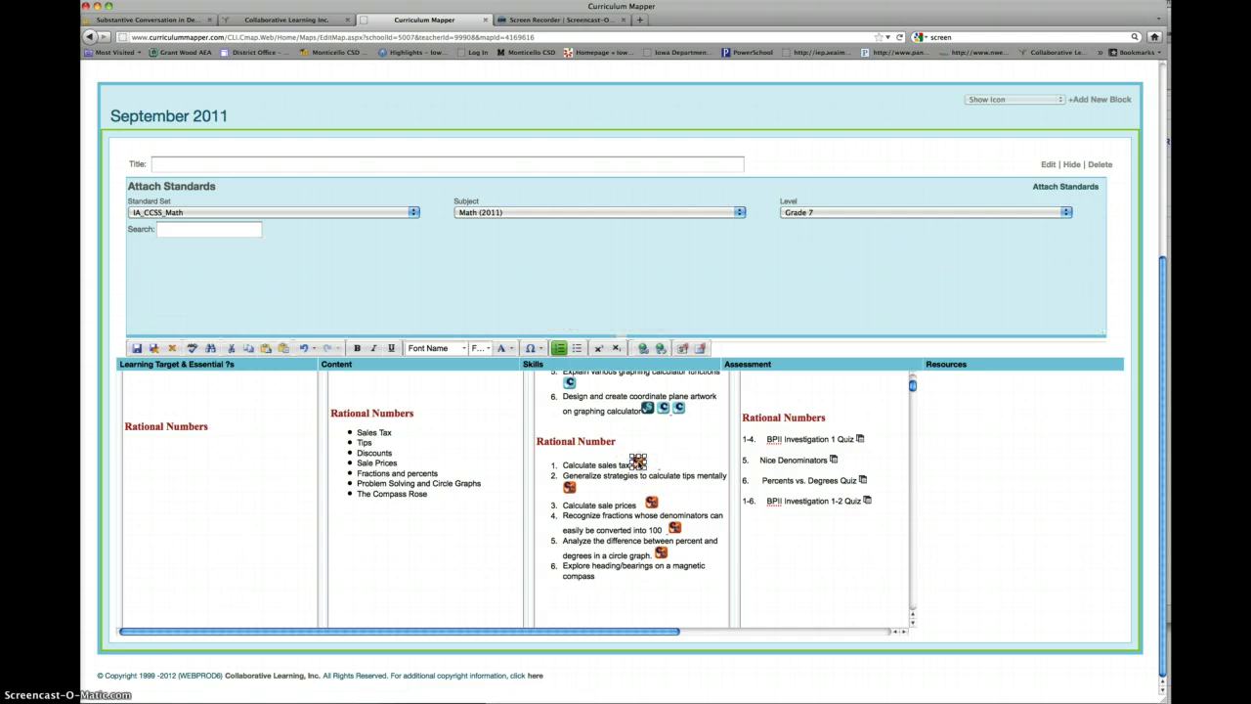
pyautogui.click(640, 466)
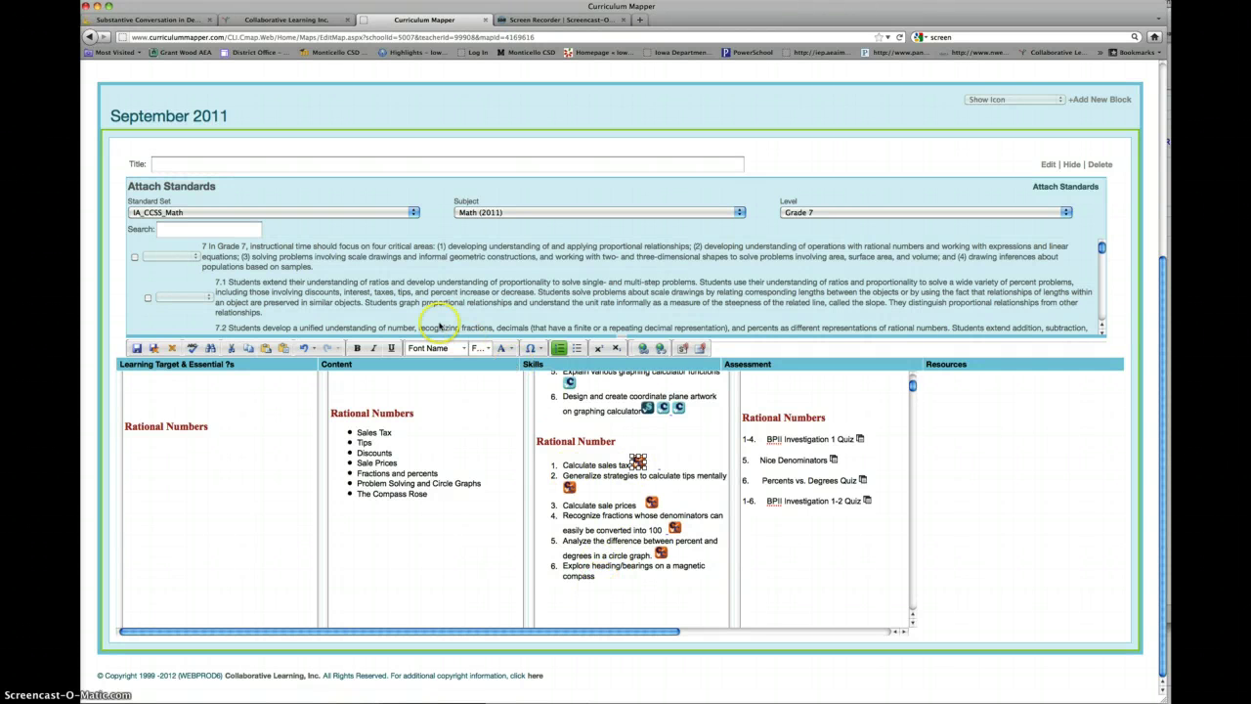
pyautogui.scroll(-5, 348, 303)
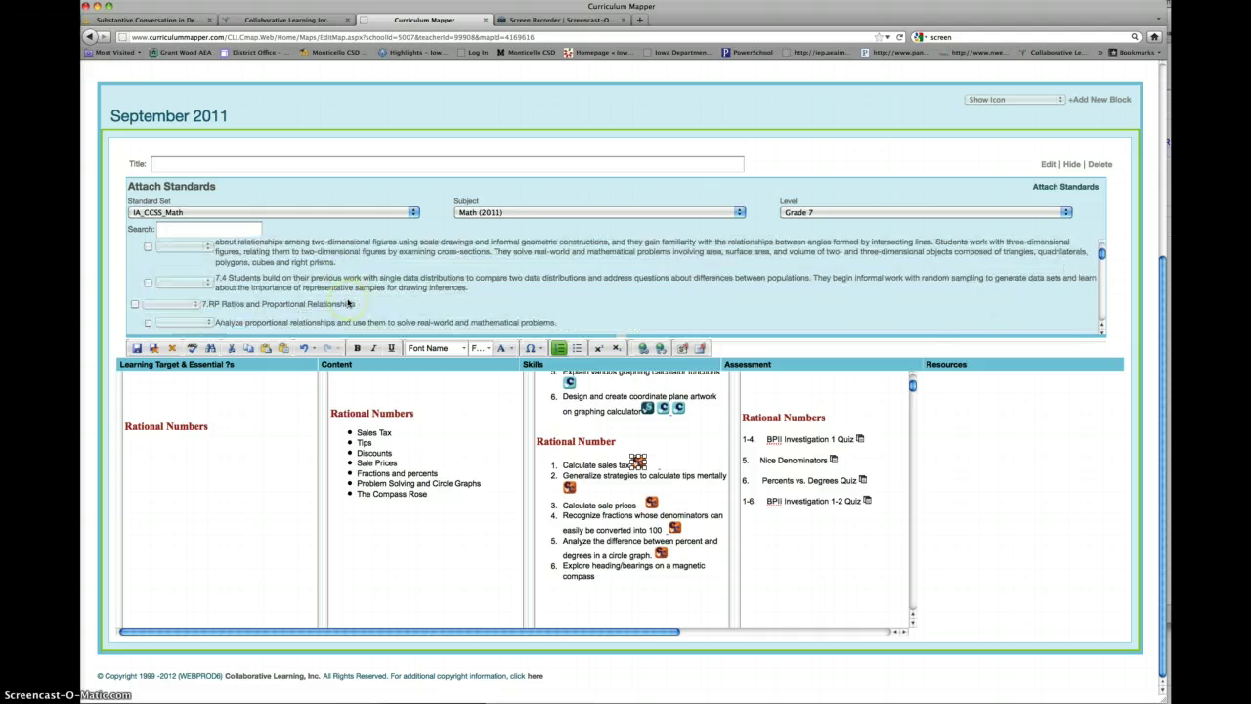
pyautogui.scroll(-6, 348, 303)
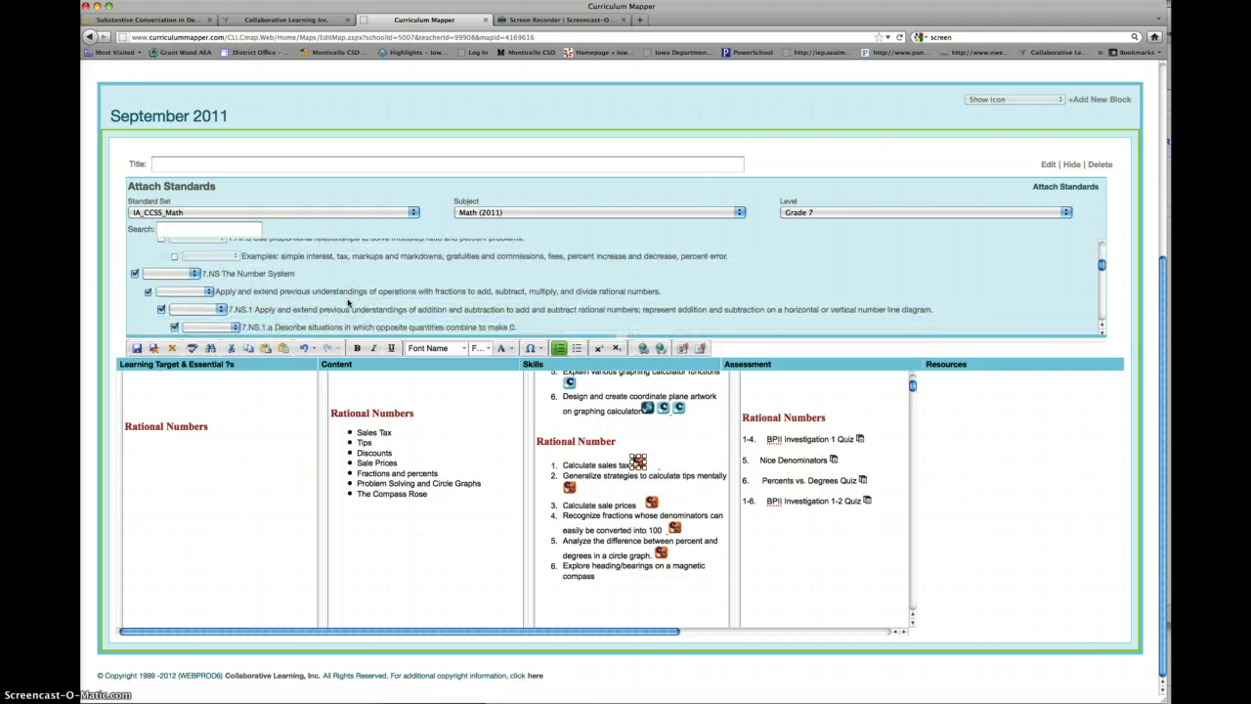
pyautogui.scroll(-1, 348, 303)
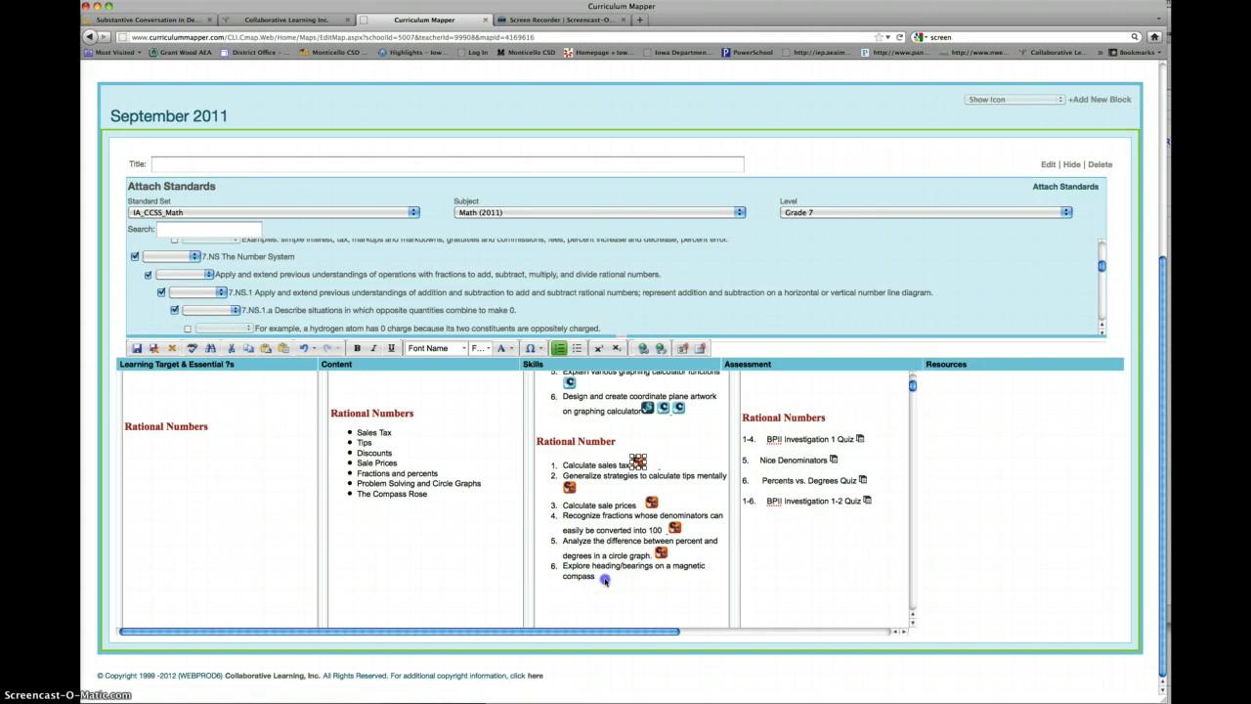
pyautogui.scroll(5, 334, 298)
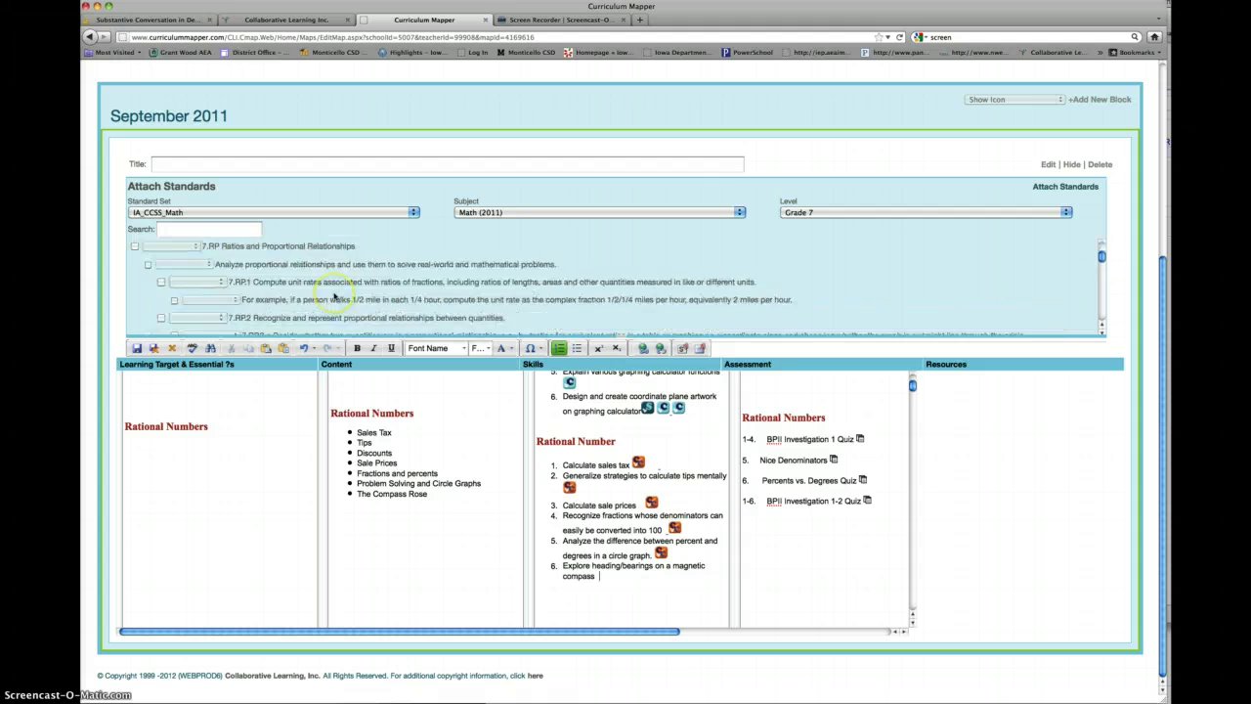
pyautogui.scroll(-5, 335, 298)
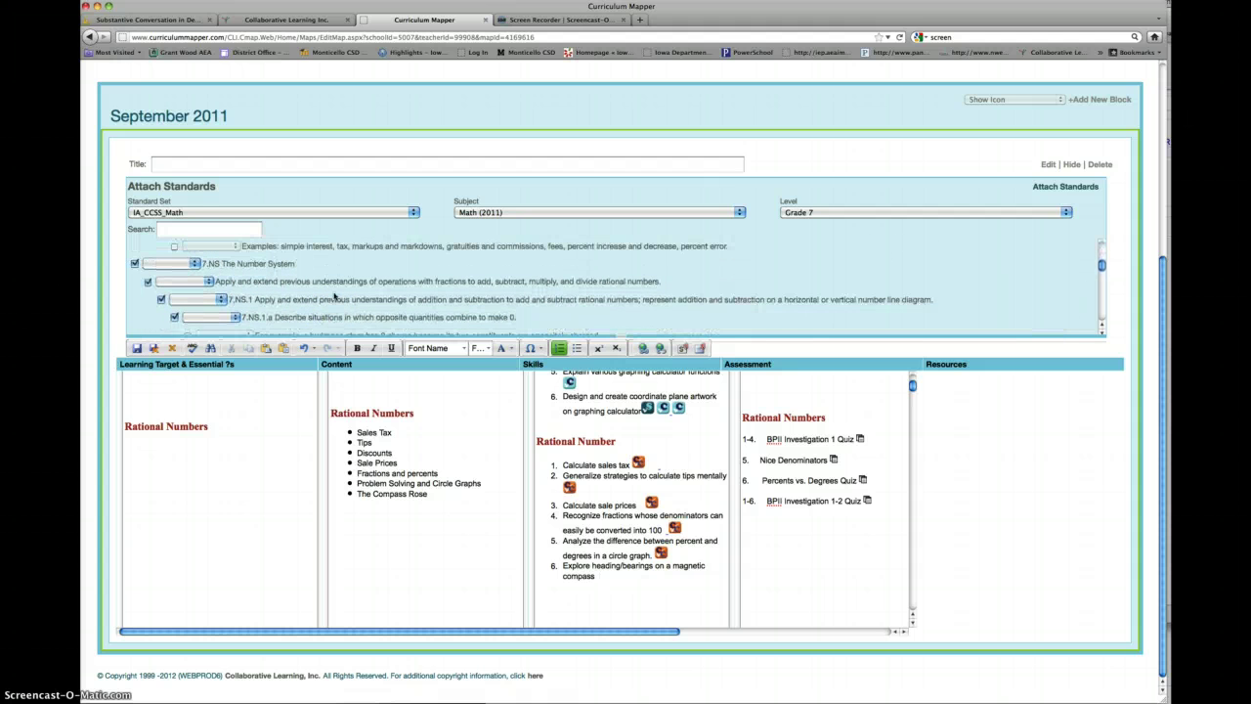
pyautogui.click(173, 329)
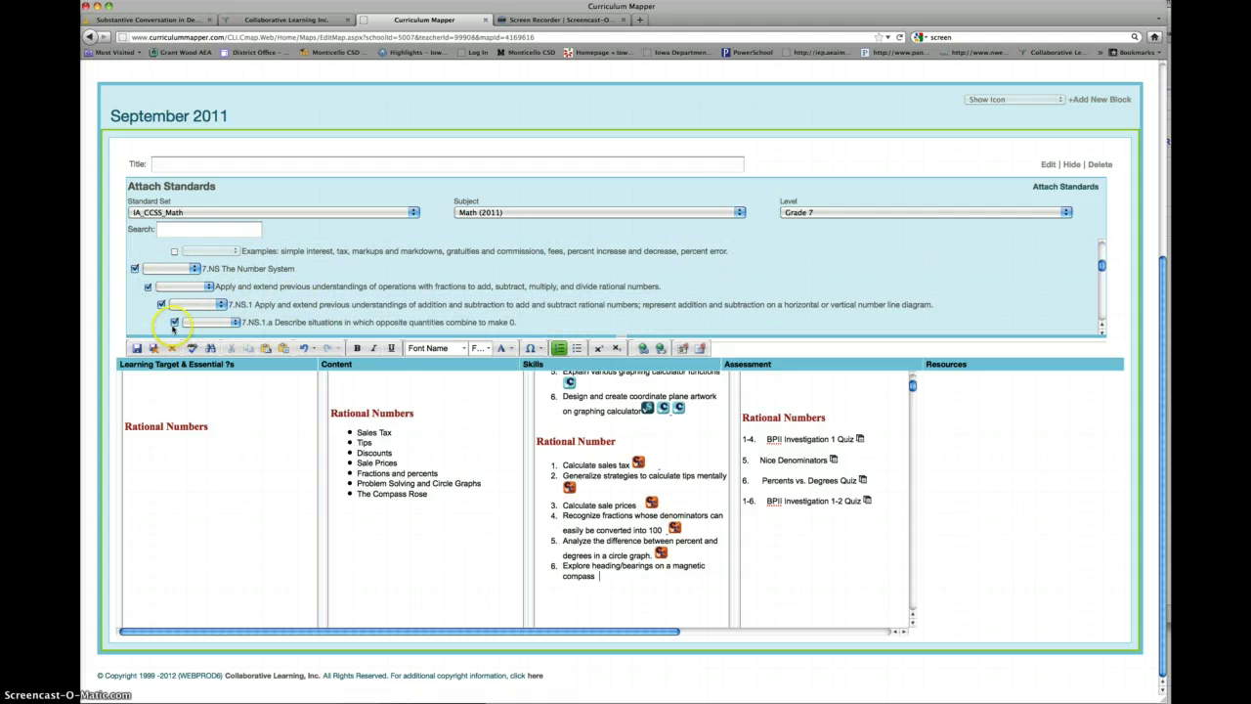
pyautogui.click(1050, 188)
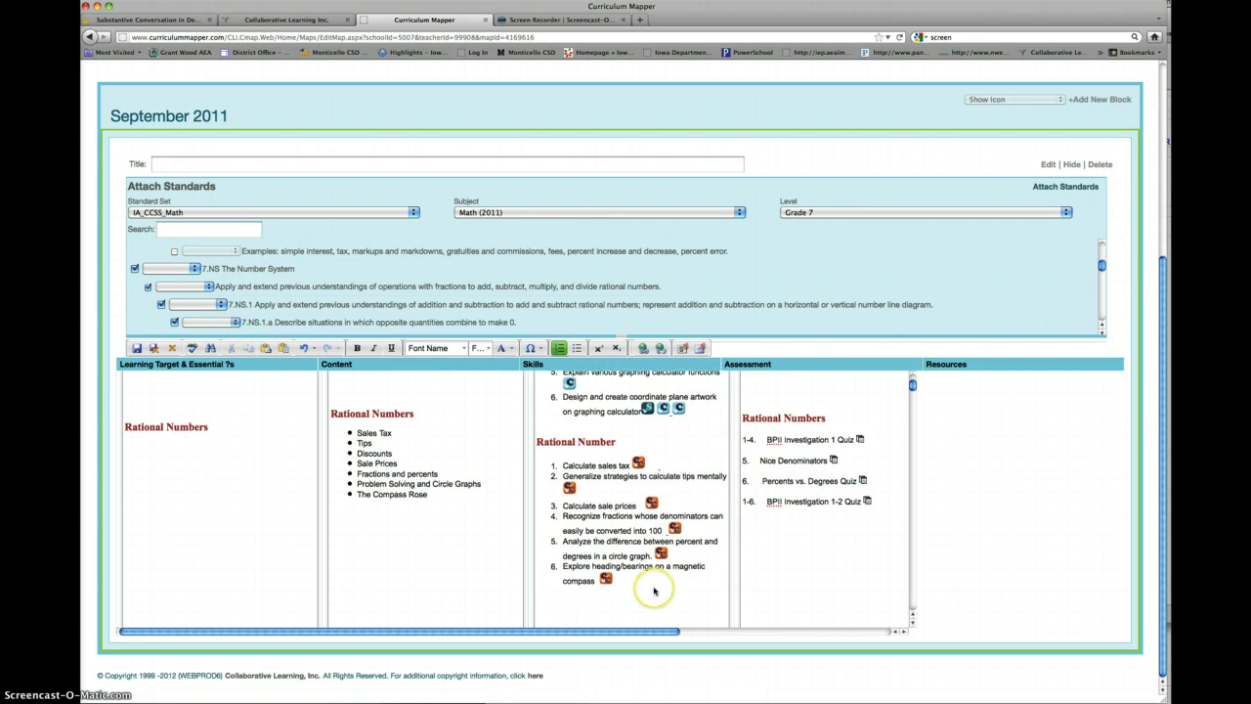
# Close the standards selection area and save the map
pyautogui.scroll(5, 653, 590)
pyautogui.scroll(-4, 654, 590)
pyautogui.scroll(-1, 653, 590)
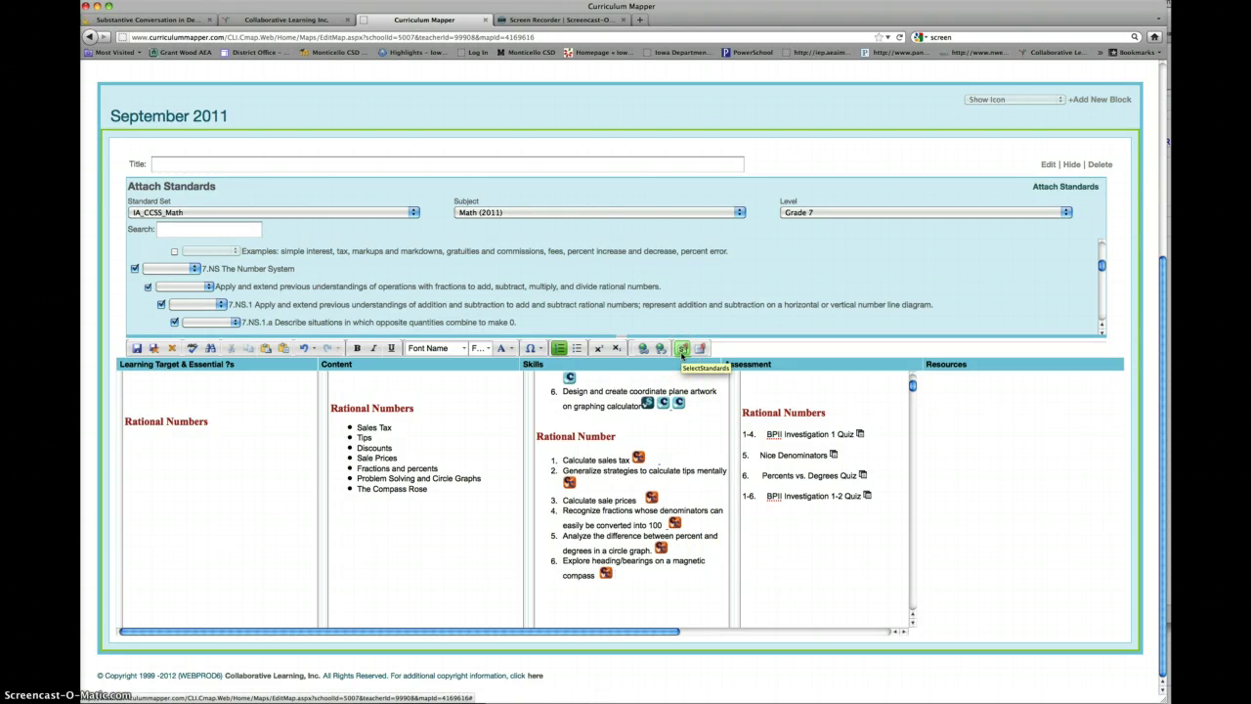
pyautogui.click(682, 350)
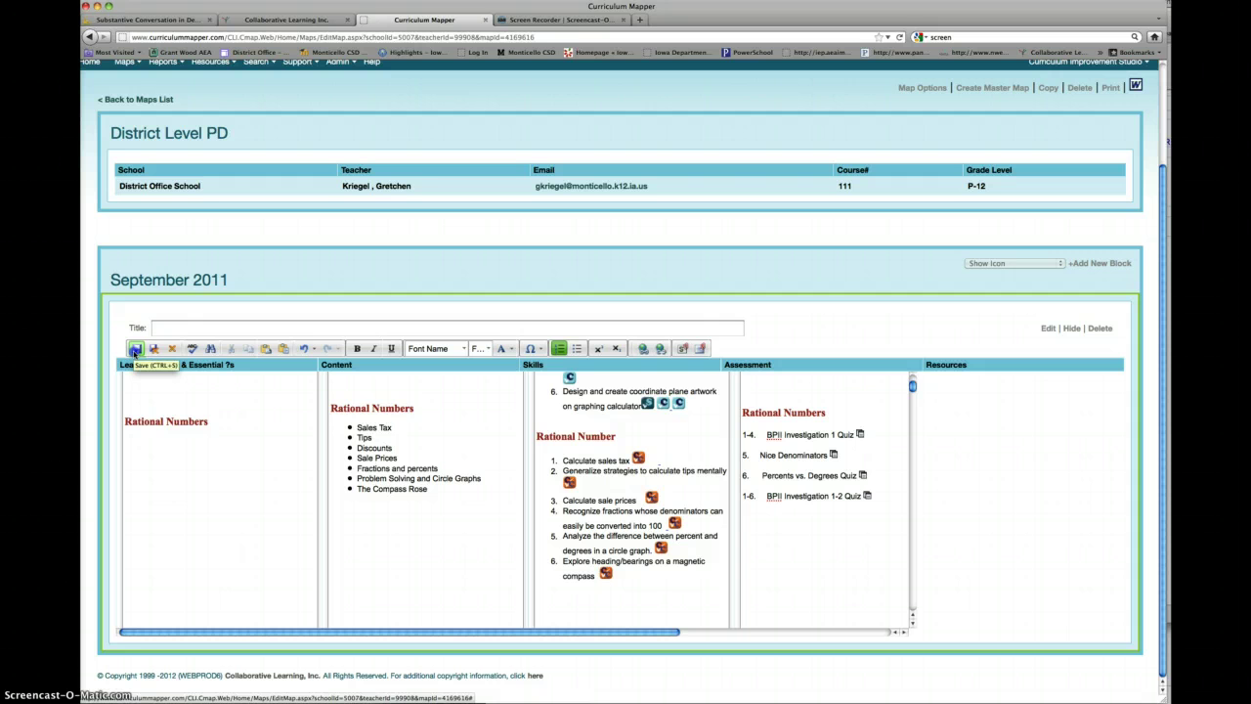
pyautogui.click(135, 350)
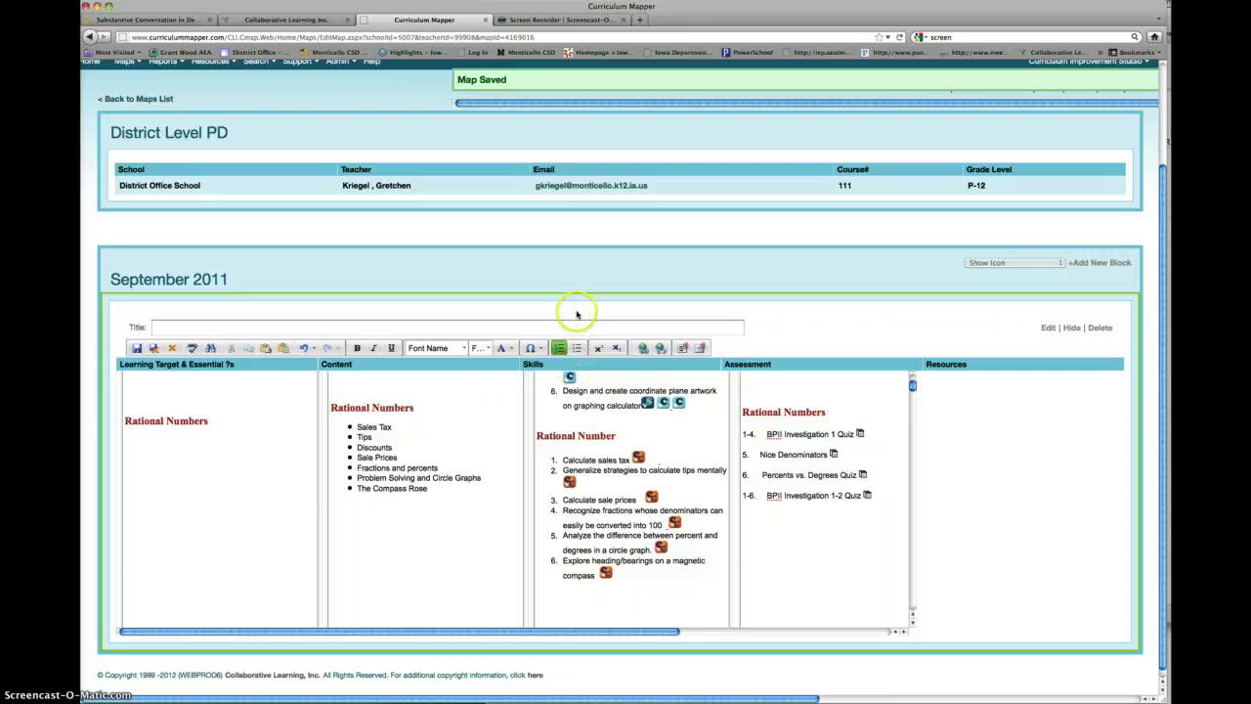
# Return to the maps list and reopen the September block of the District Level PD map
pyautogui.scroll(3, 578, 313)
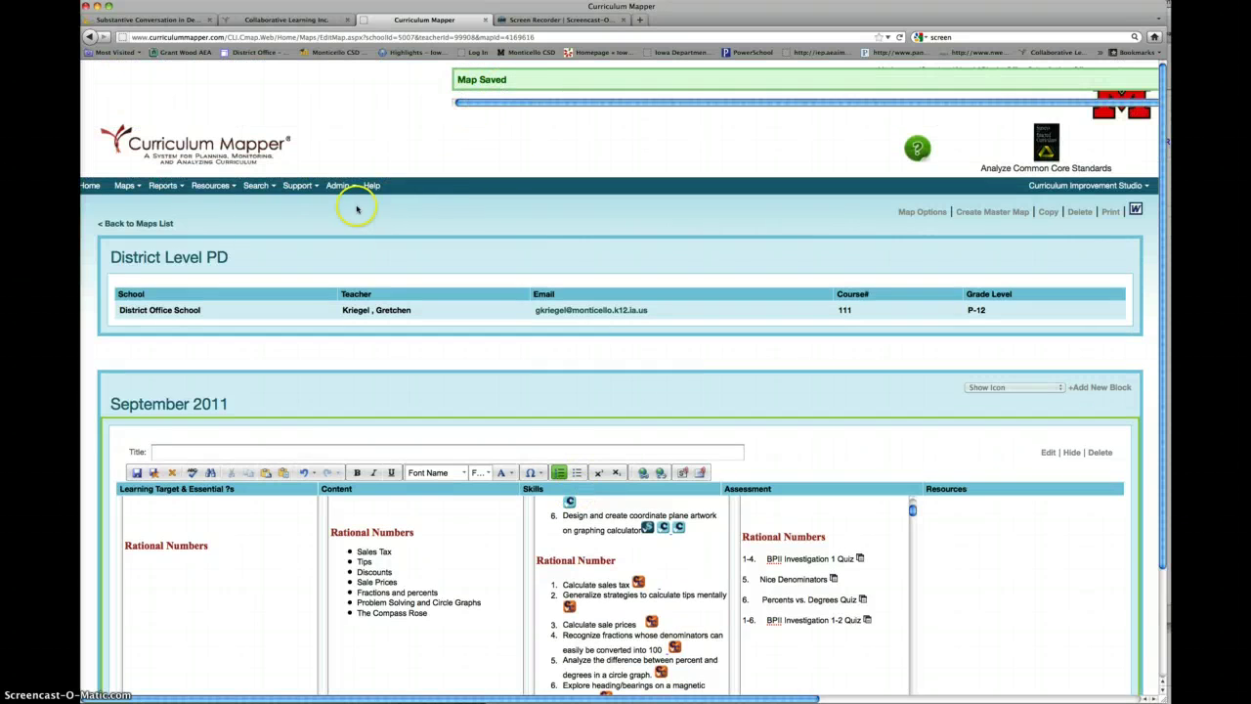
pyautogui.click(161, 224)
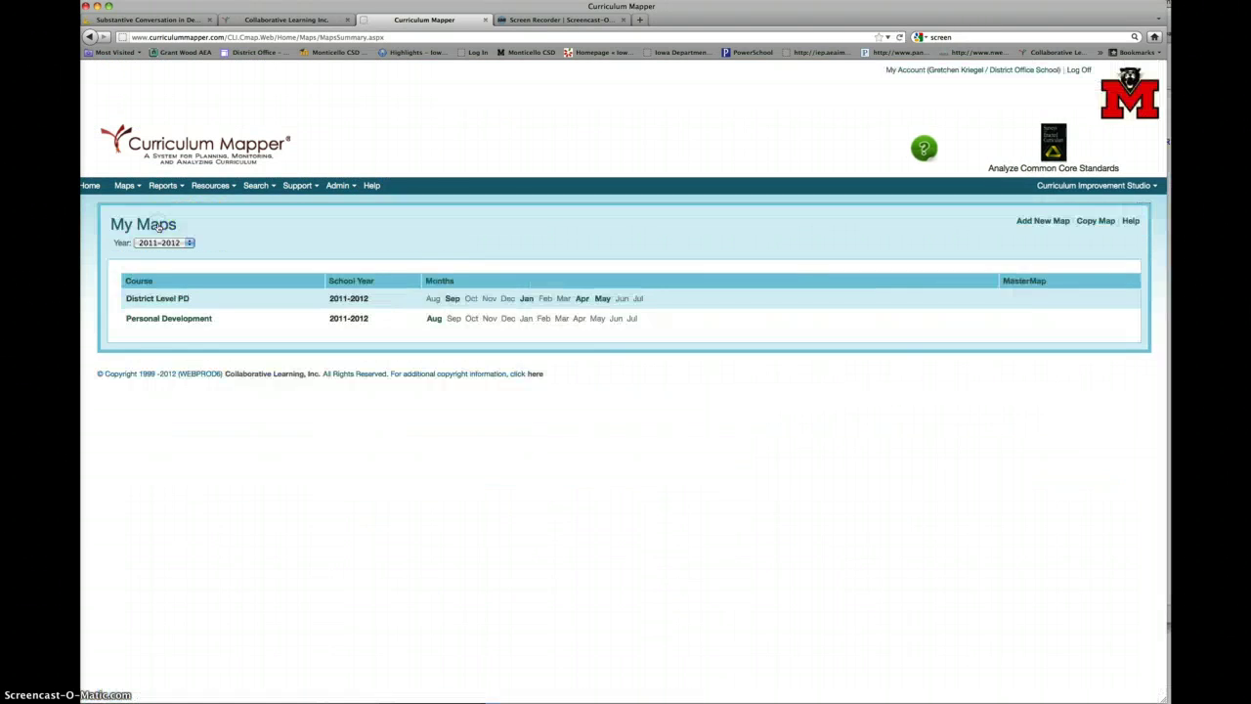
pyautogui.click(450, 300)
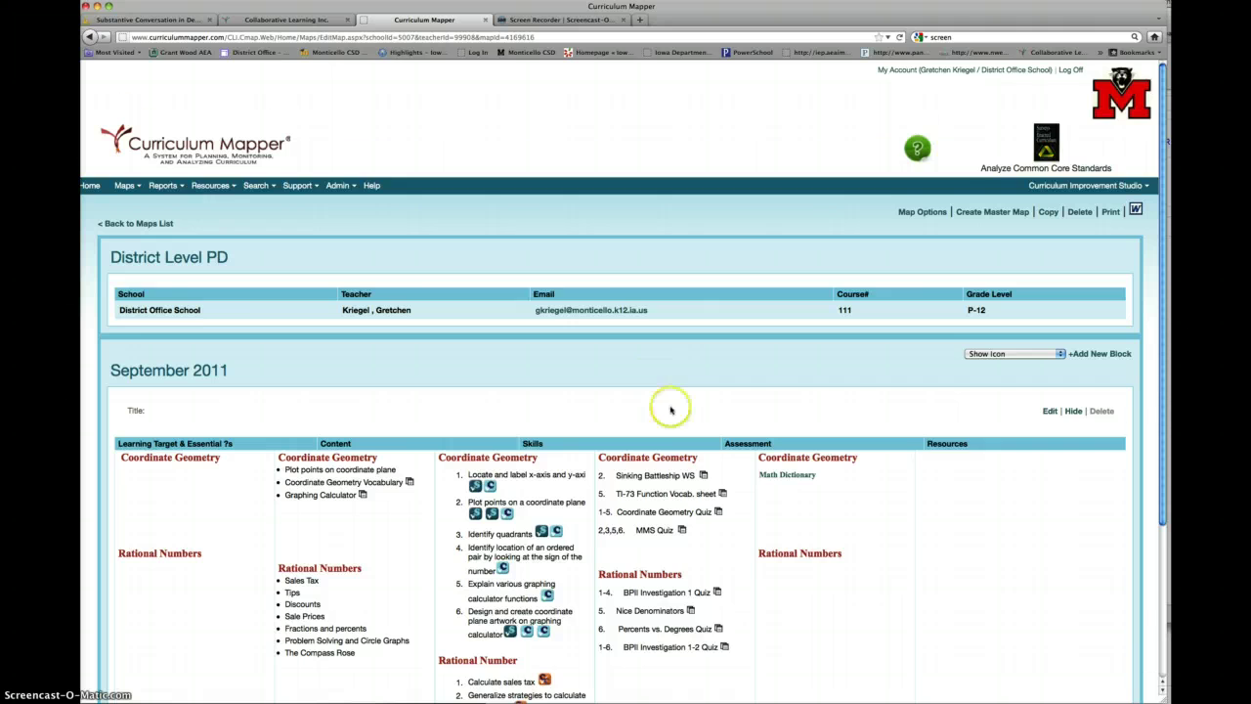
# View the details of the standards attached to the "Calculate sales tax" skill, and close them
pyautogui.scroll(-3, 670, 408)
pyautogui.scroll(-1, 673, 414)
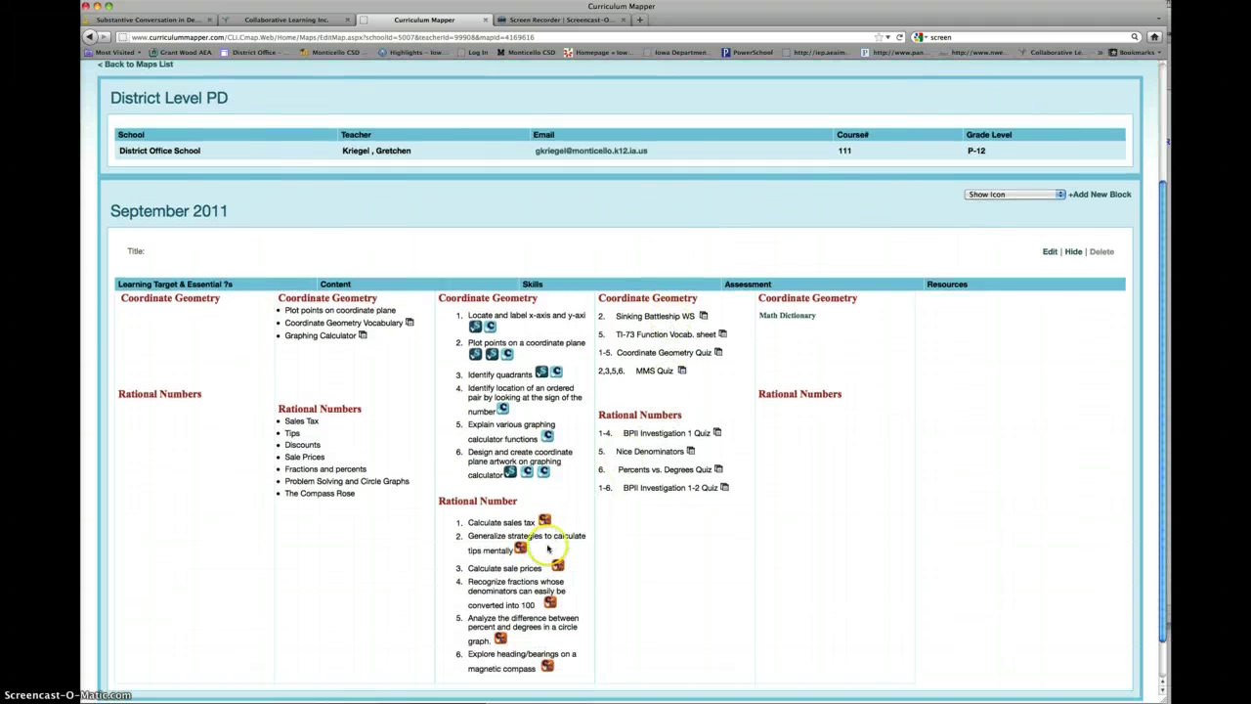
pyautogui.scroll(1, 606, 484)
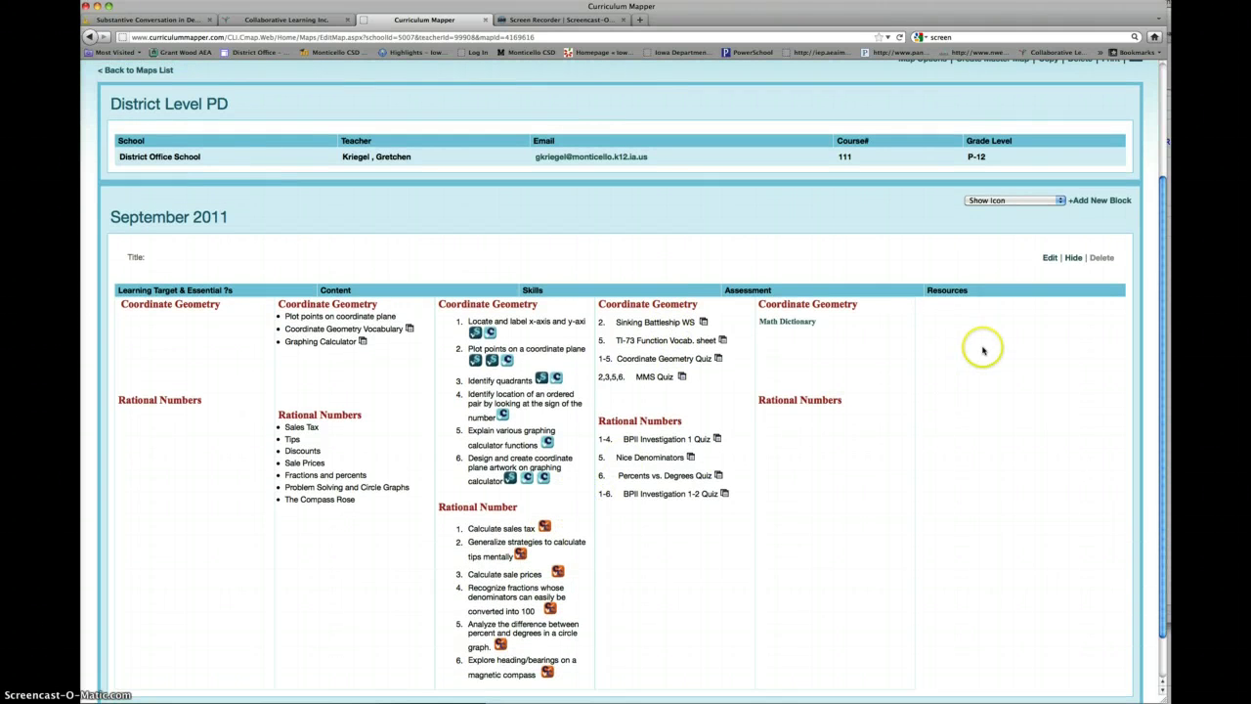
pyautogui.click(545, 527)
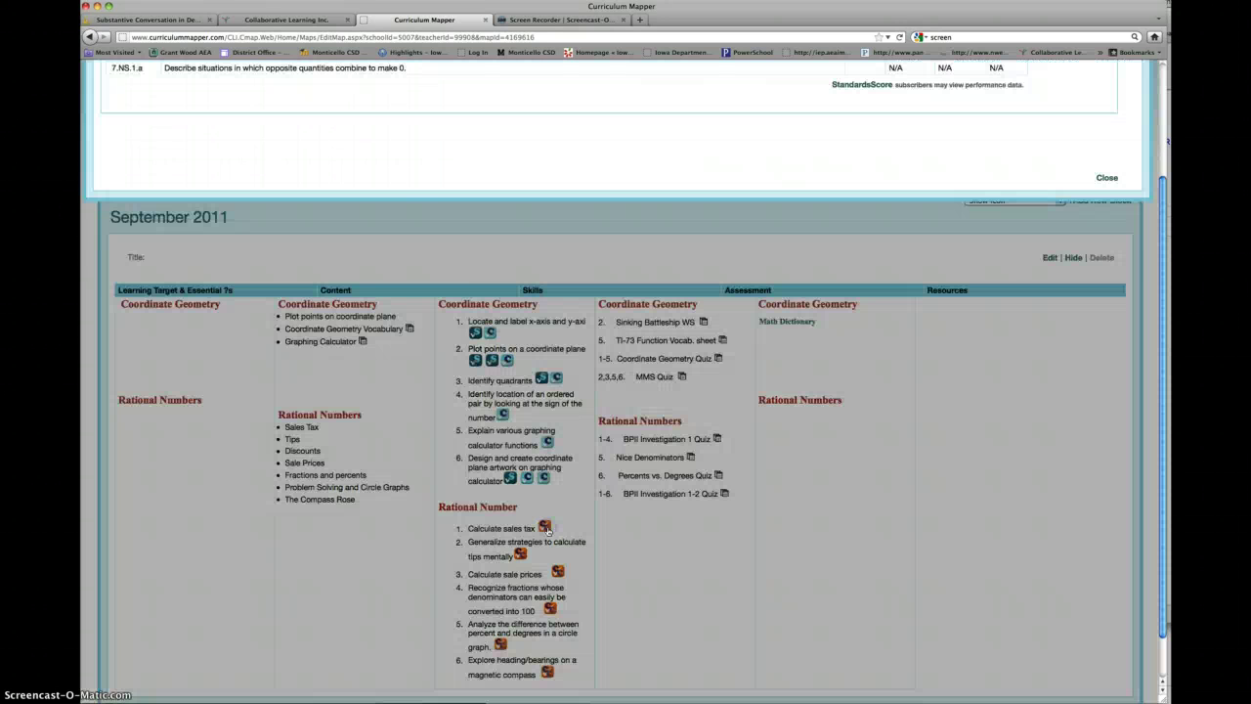
pyautogui.scroll(3, 419, 210)
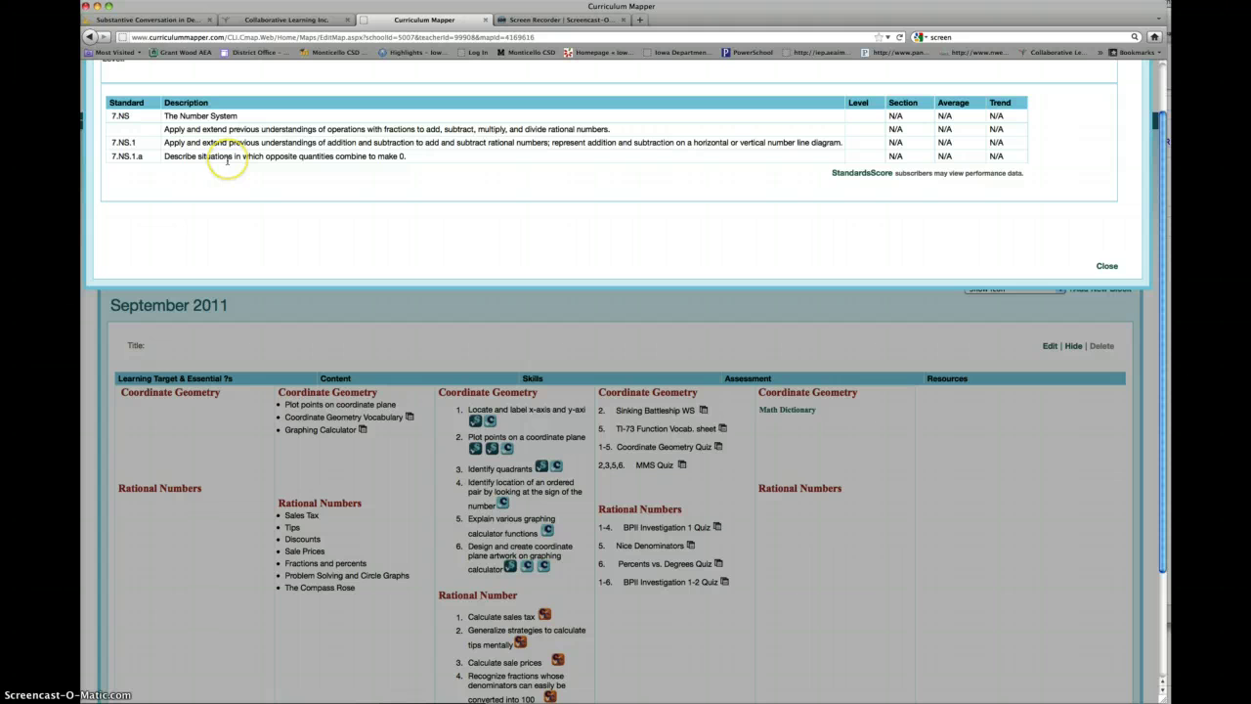
pyautogui.click(1105, 266)
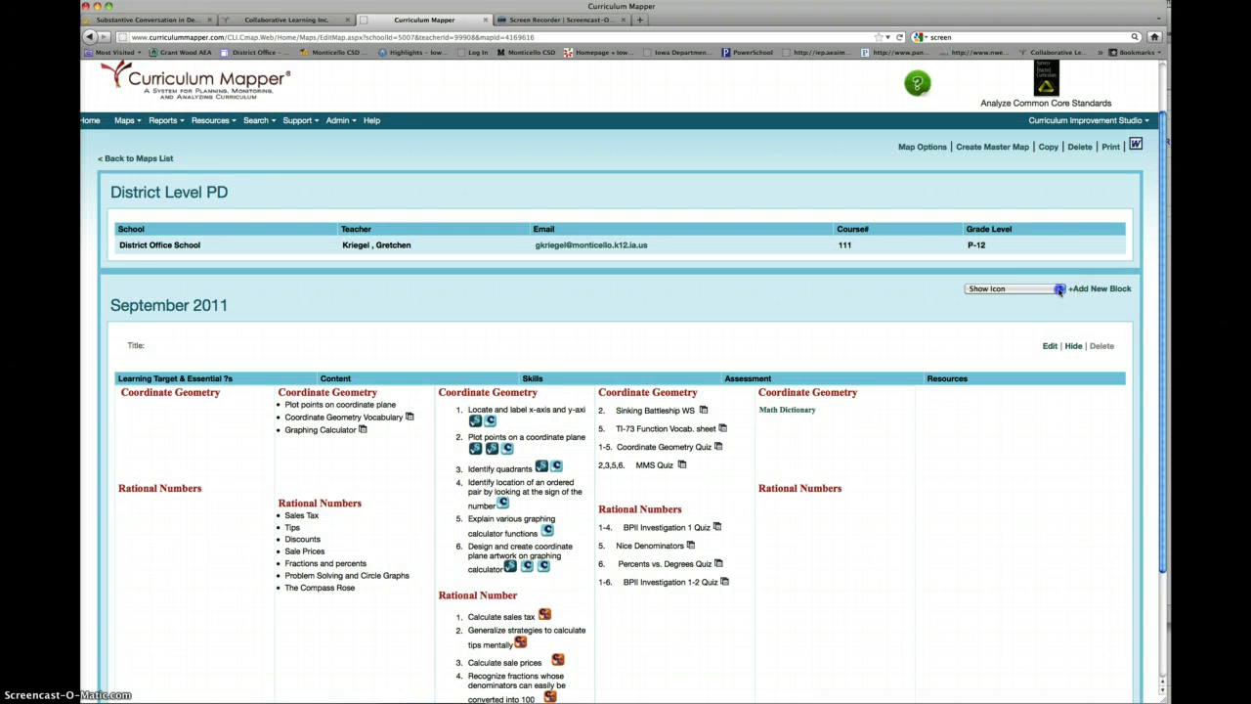
# Display the full standards in the September 2011 block and review those attached to the Coordinate Geometry and Rational Number skills
pyautogui.click(1060, 290)
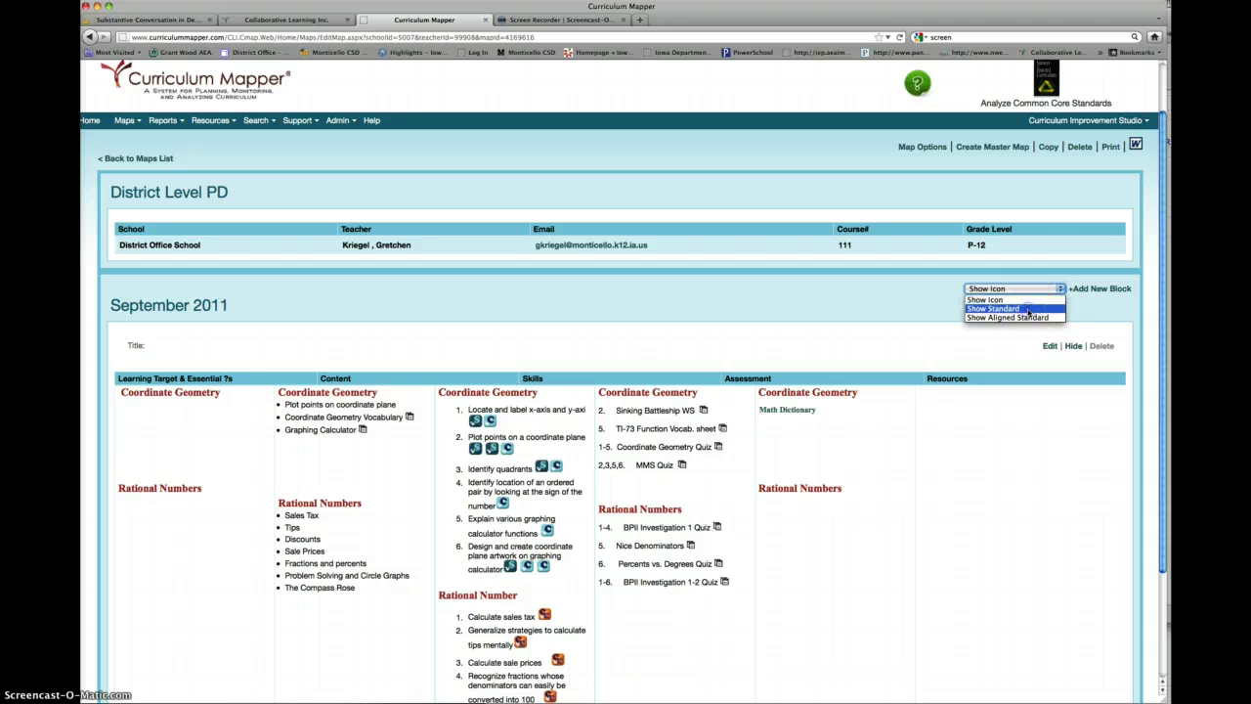
pyautogui.click(1027, 311)
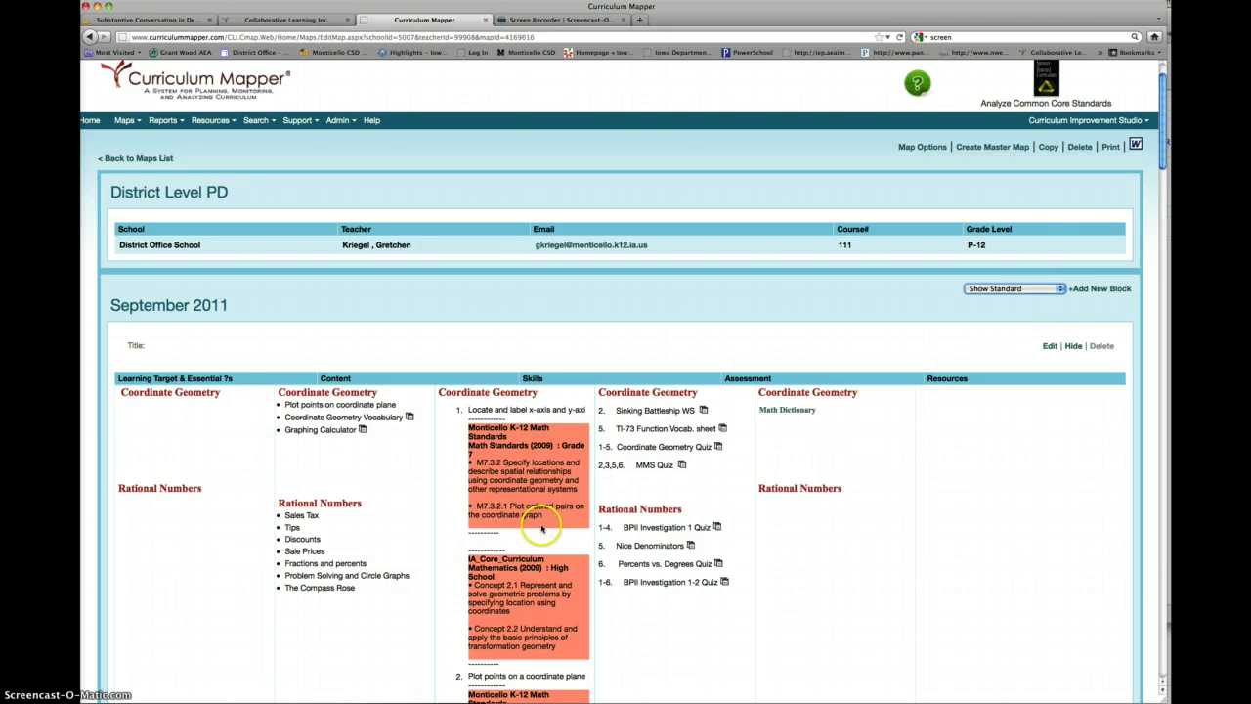
pyautogui.scroll(-15, 542, 528)
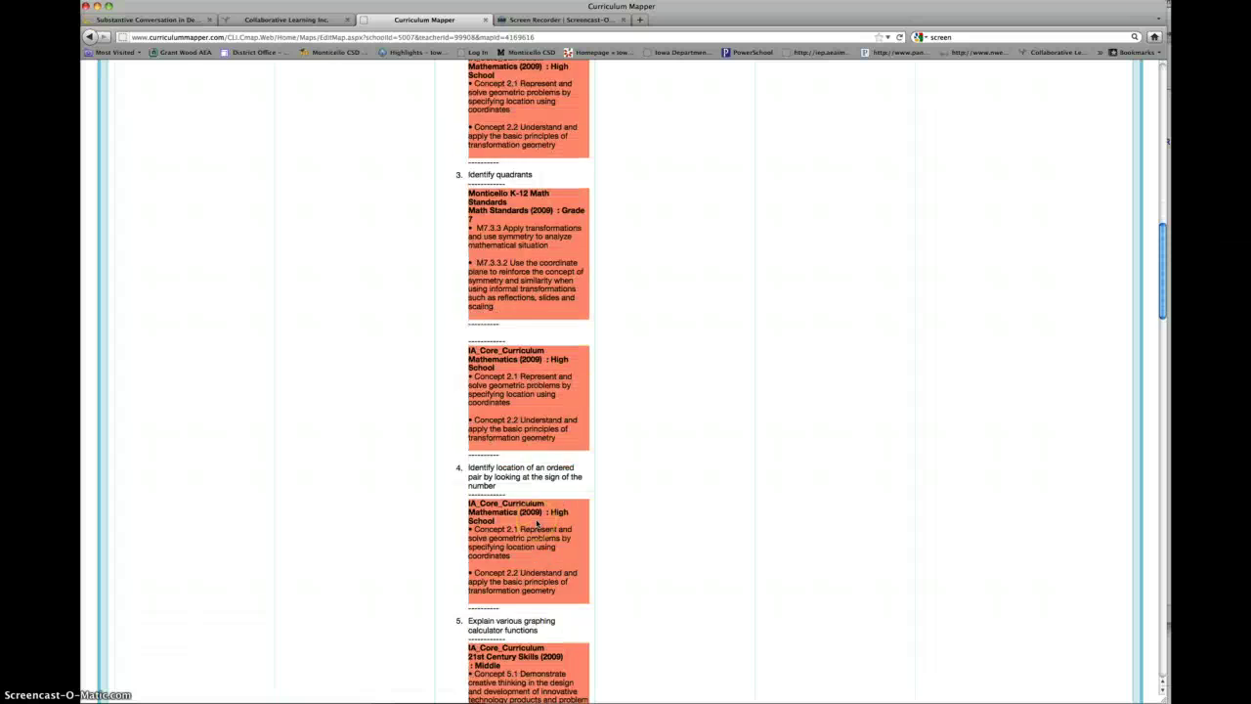
pyautogui.scroll(-15, 536, 525)
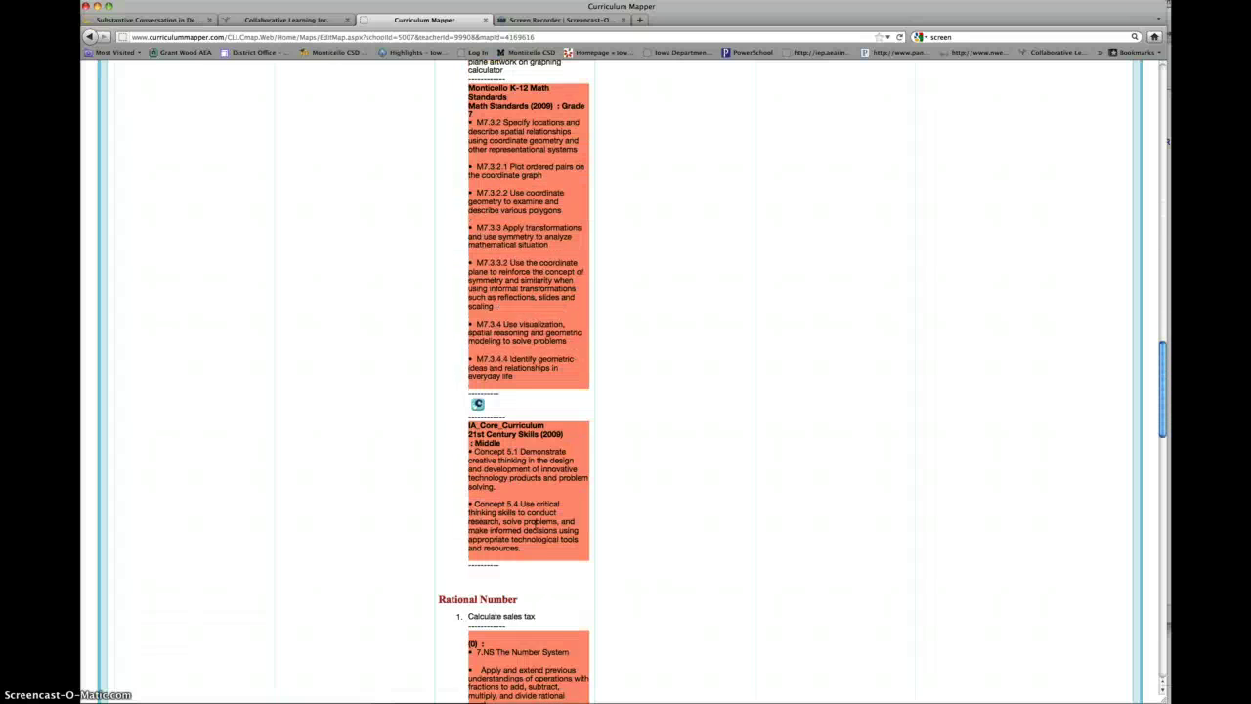
pyautogui.scroll(-10, 537, 522)
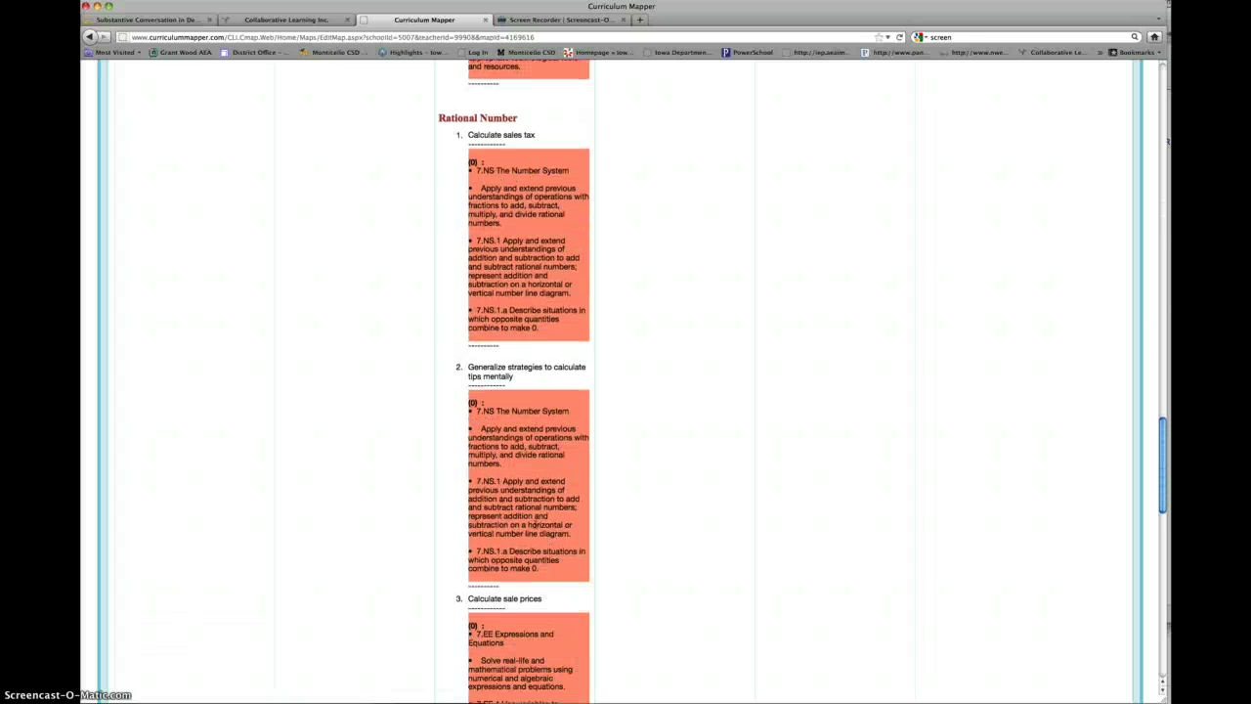
pyautogui.scroll(-2, 533, 524)
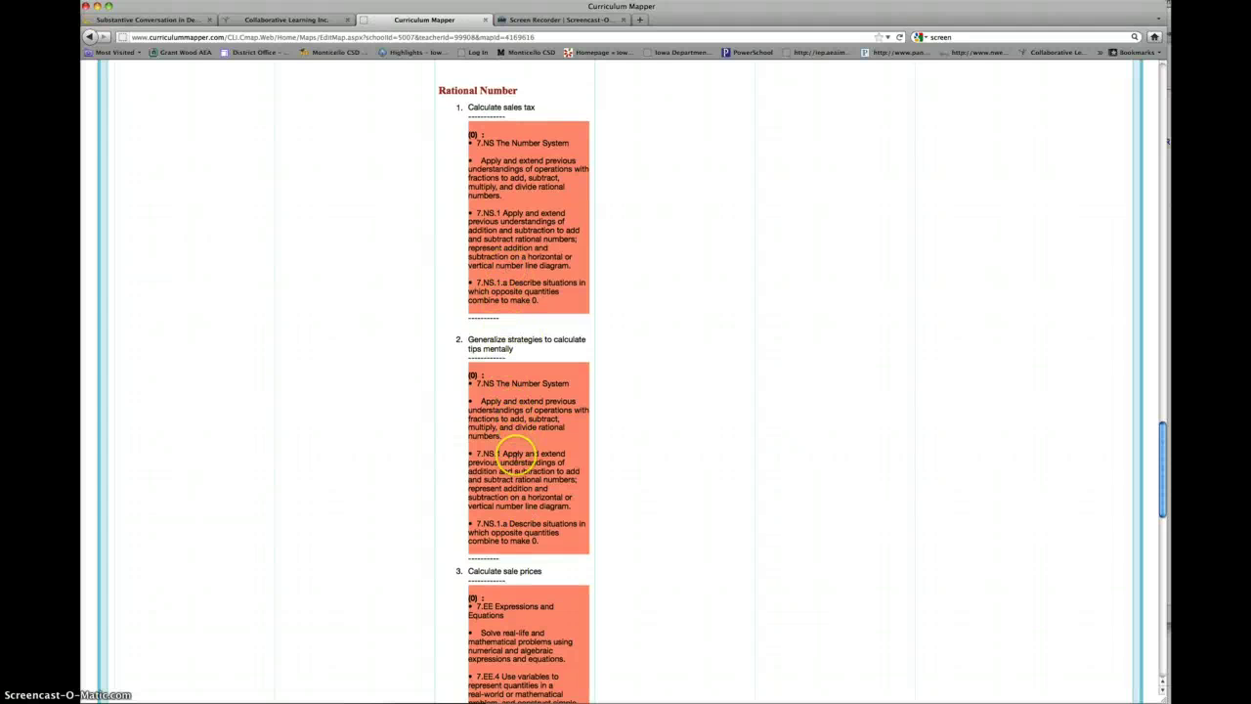
pyautogui.scroll(-2, 547, 602)
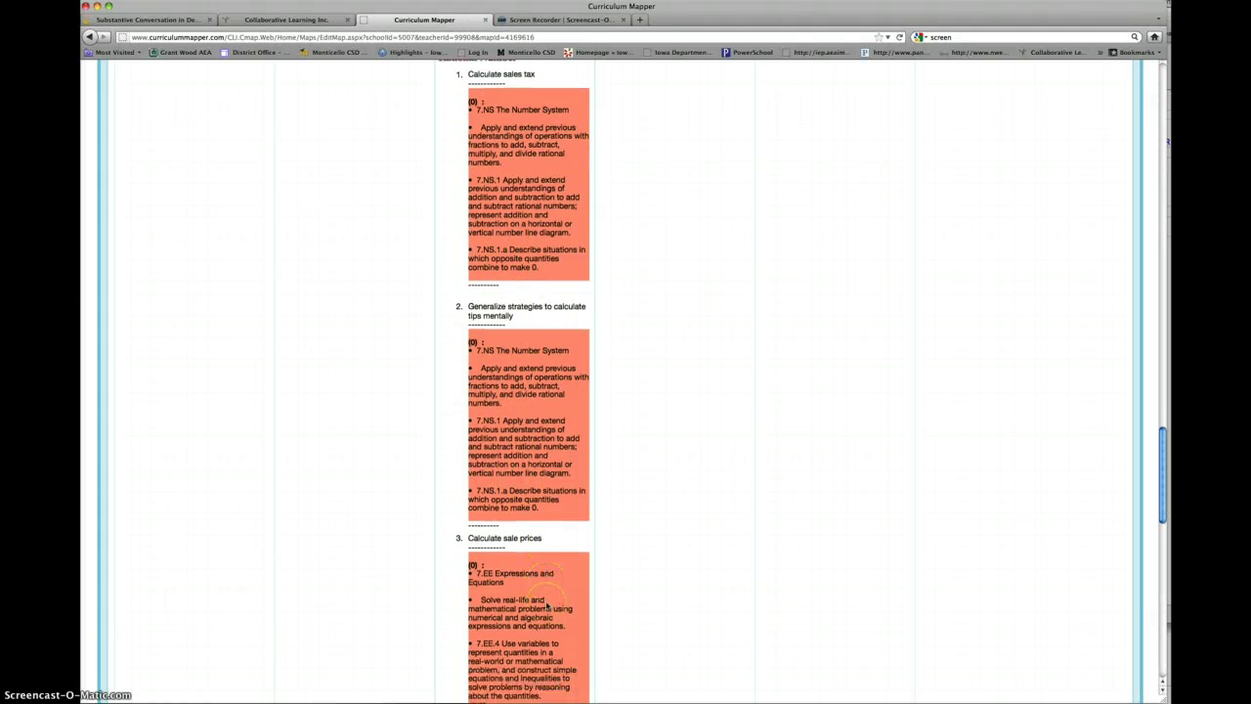
pyautogui.scroll(-8, 547, 606)
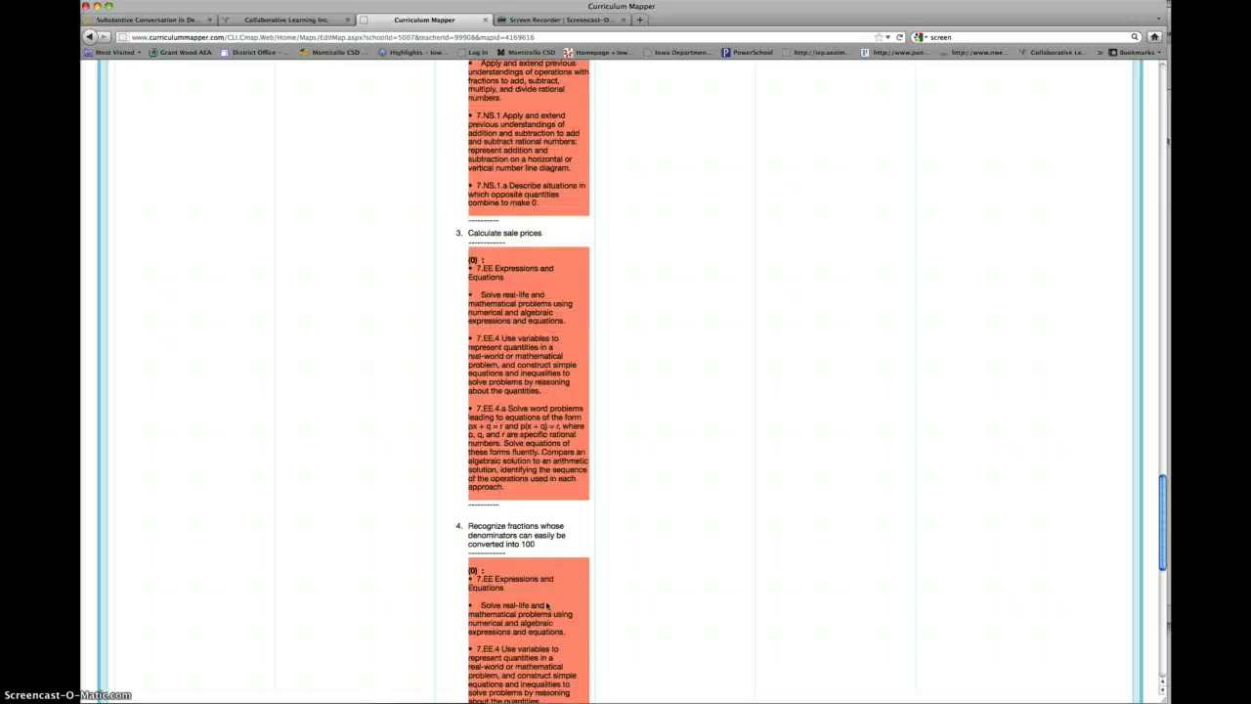
pyautogui.scroll(-10, 547, 606)
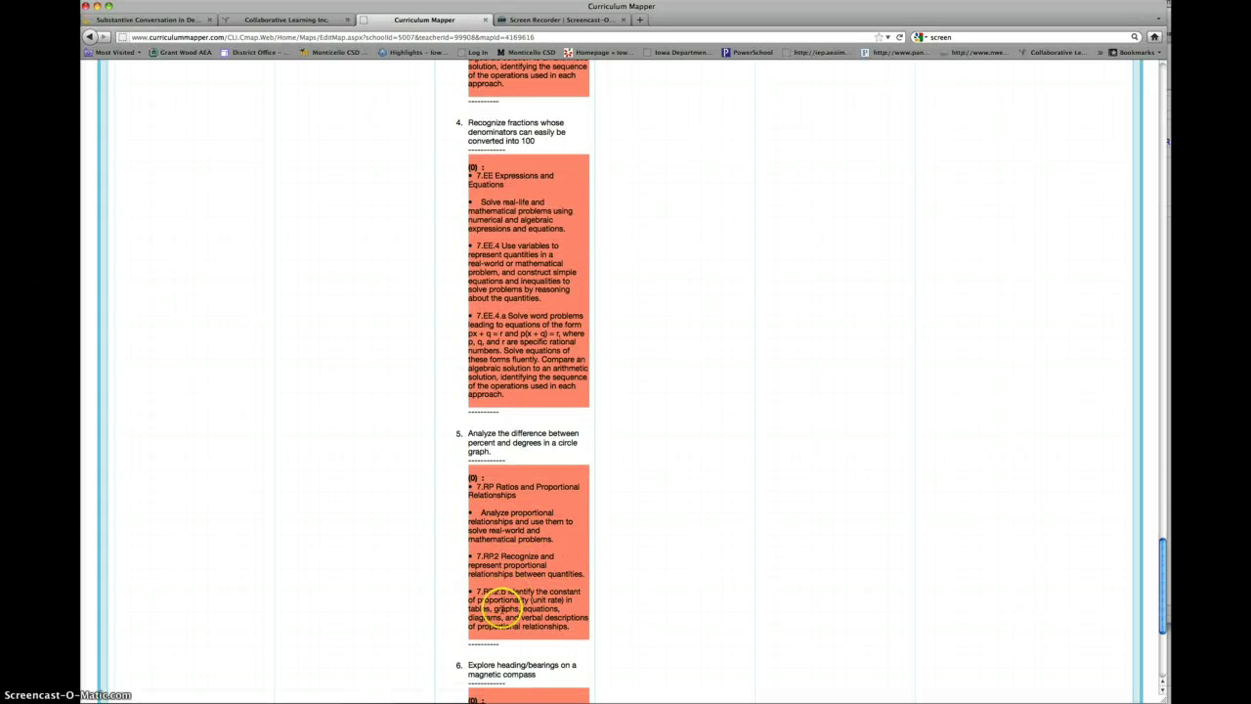
pyautogui.scroll(-6, 500, 606)
pyautogui.scroll(12, 497, 594)
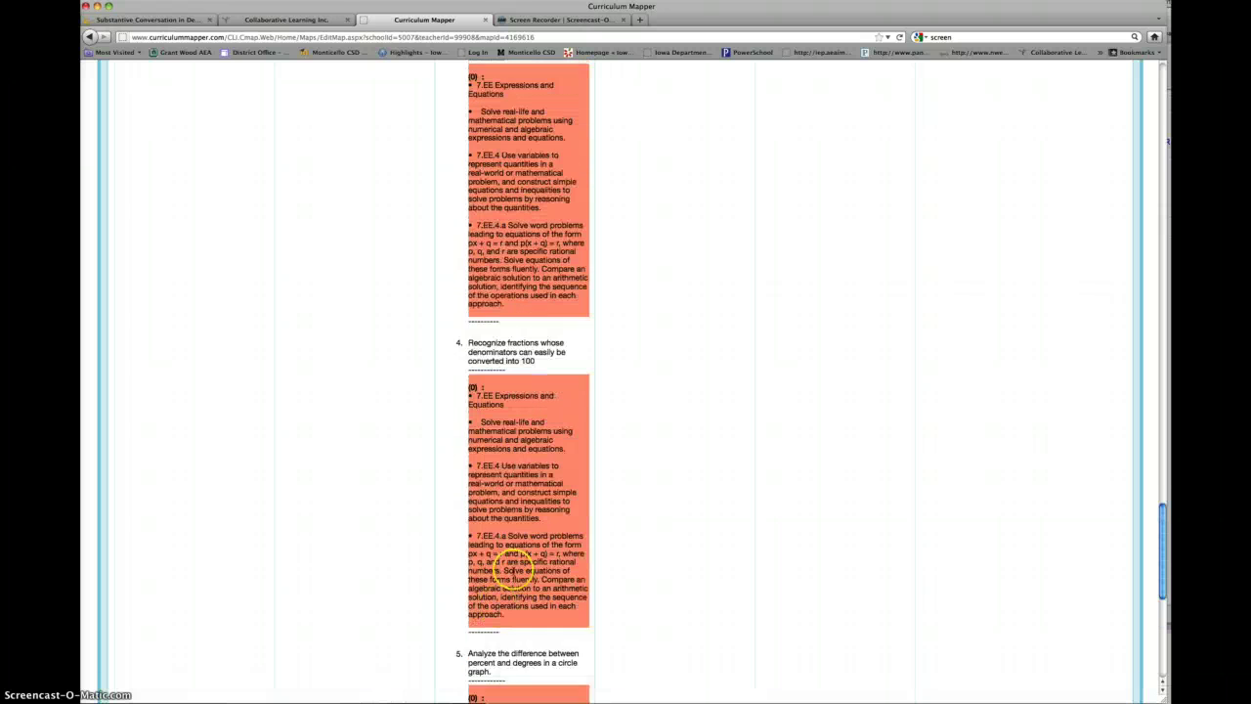
pyautogui.scroll(20, 514, 566)
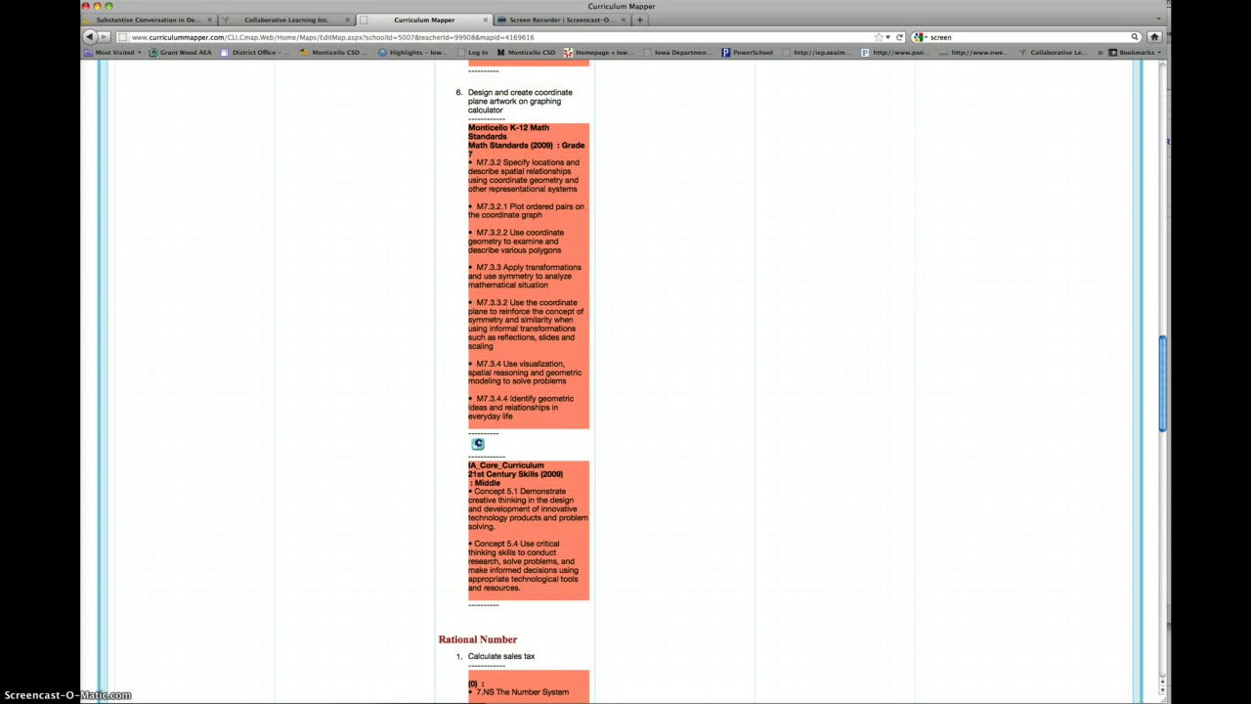
# Open the September 2011 block for editing and check the standards icons beside its Rational Number skills
pyautogui.moveTo(1163, 428); pyautogui.dragTo(1125, 122)
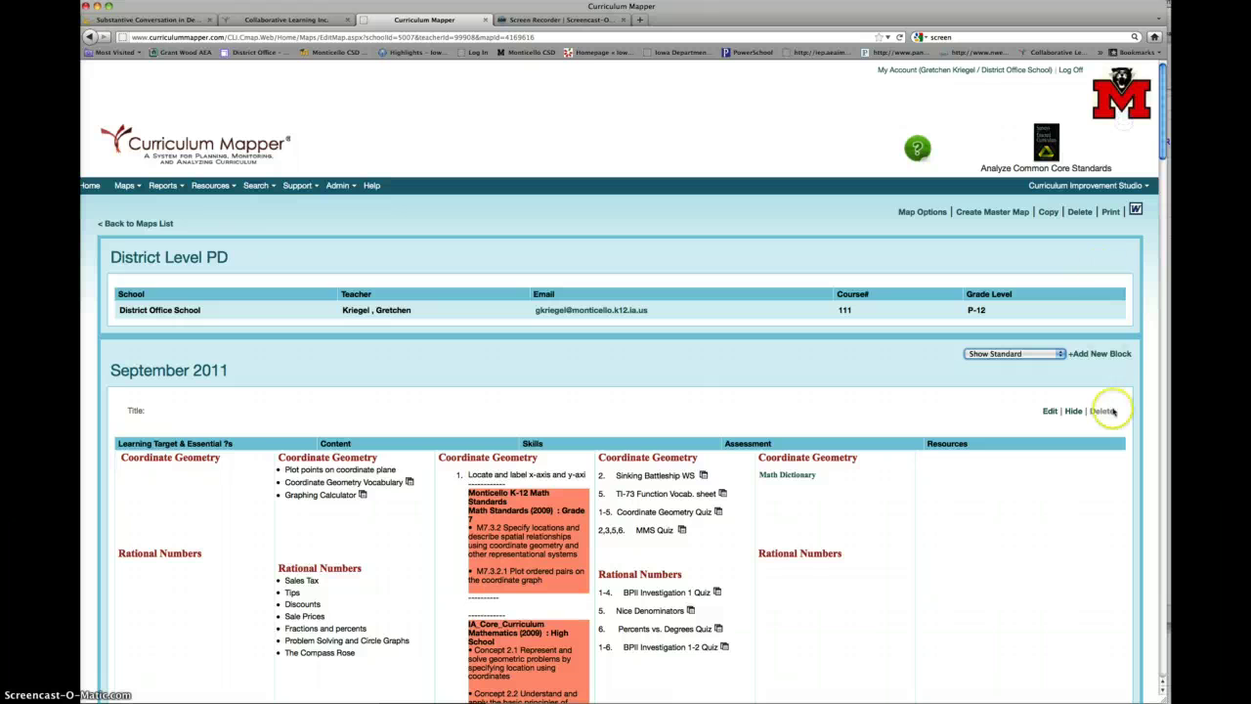
pyautogui.click(1050, 410)
pyautogui.scroll(-2, 718, 456)
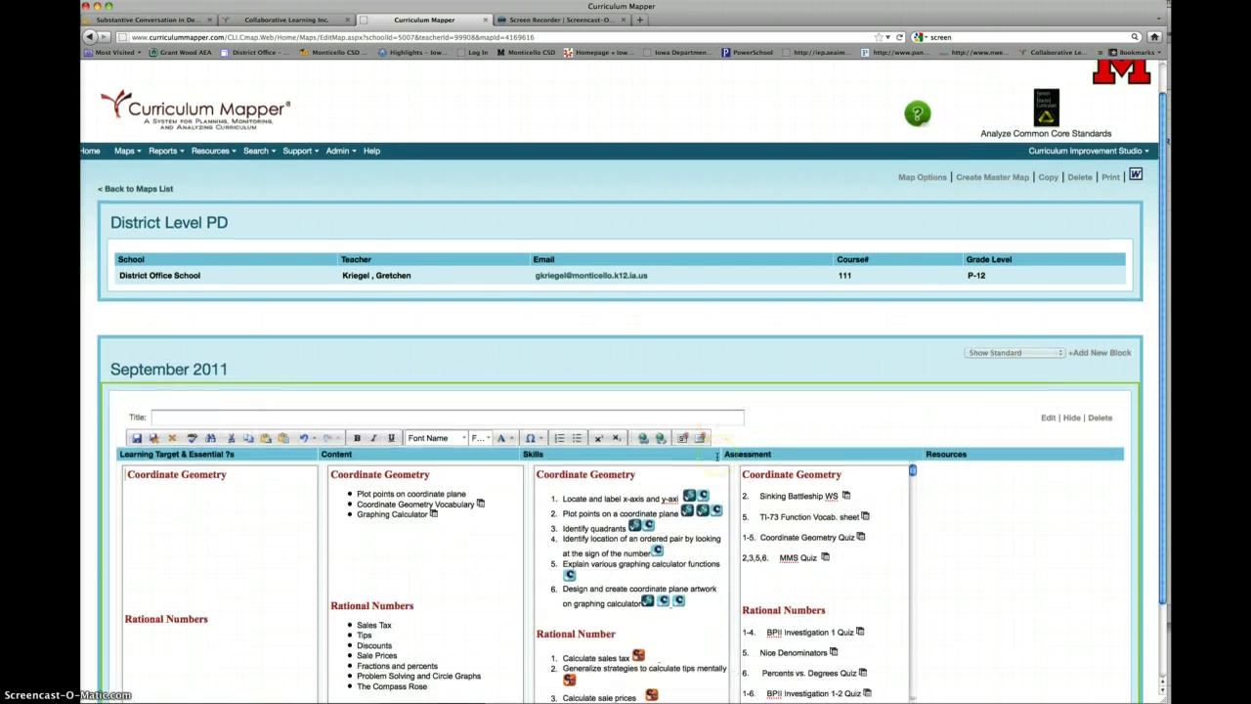
pyautogui.scroll(-1, 610, 440)
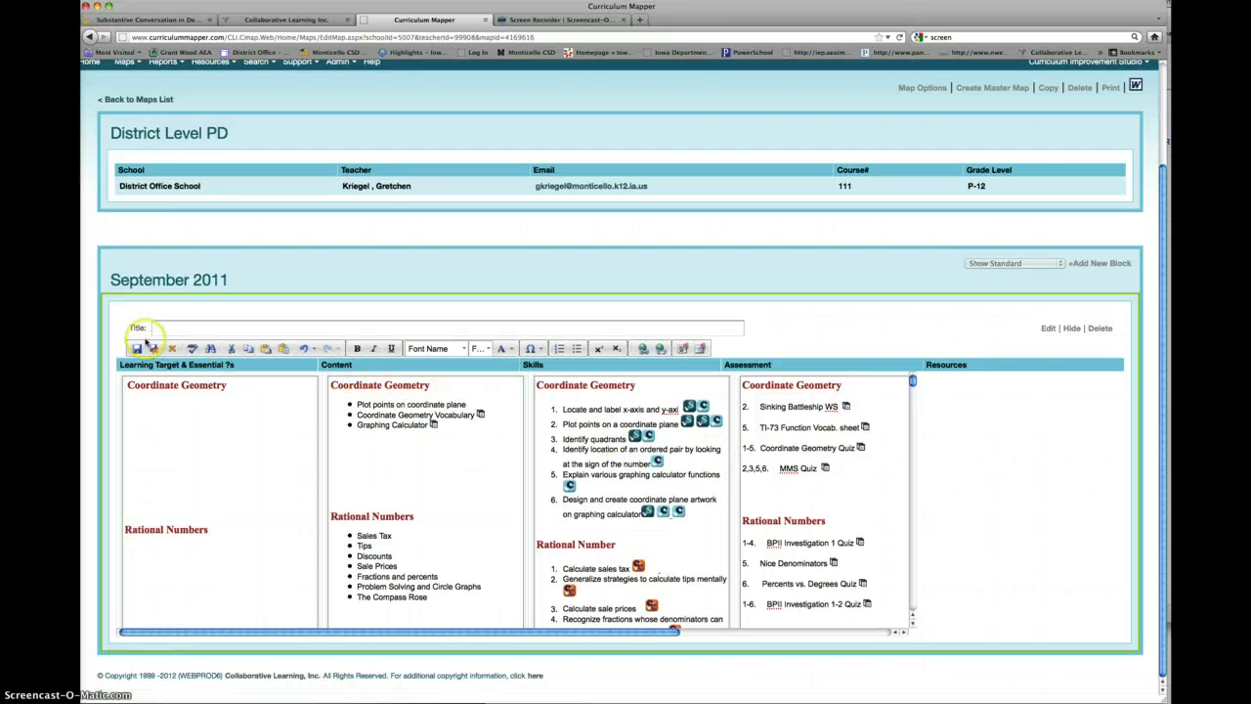
pyautogui.scroll(-3, 640, 564)
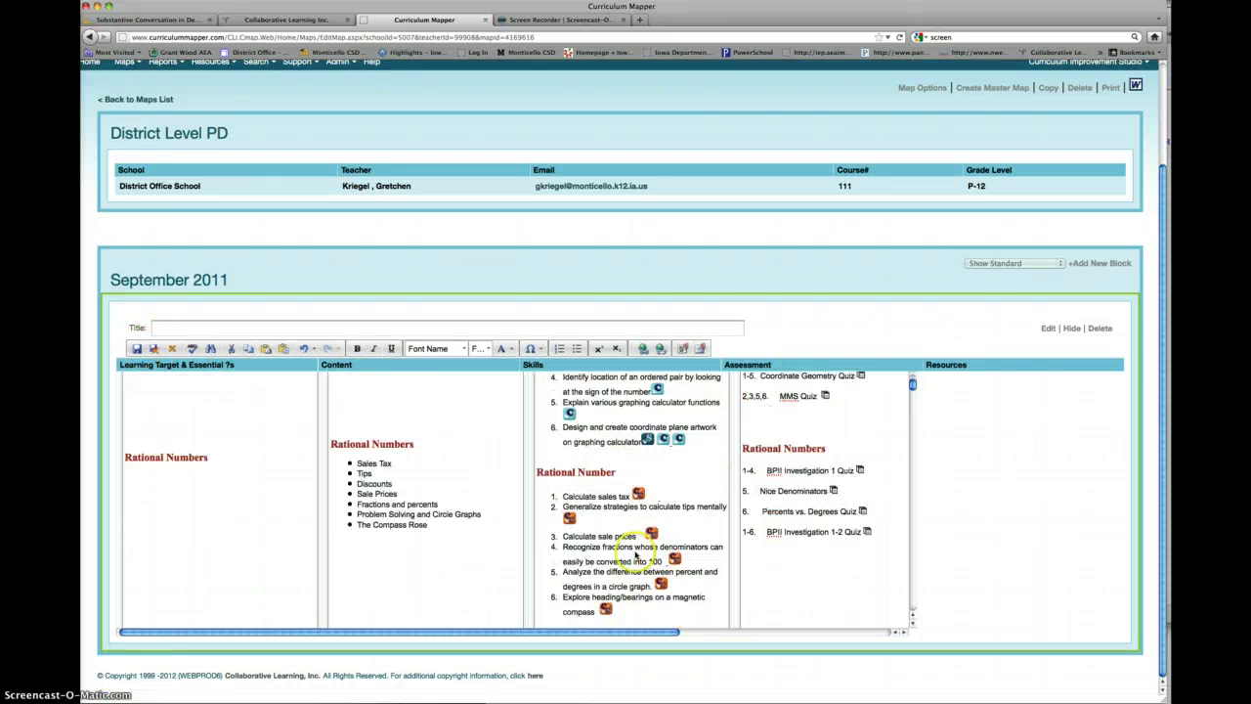
# Save the District Level PD map and return to the maps list
pyautogui.click(136, 350)
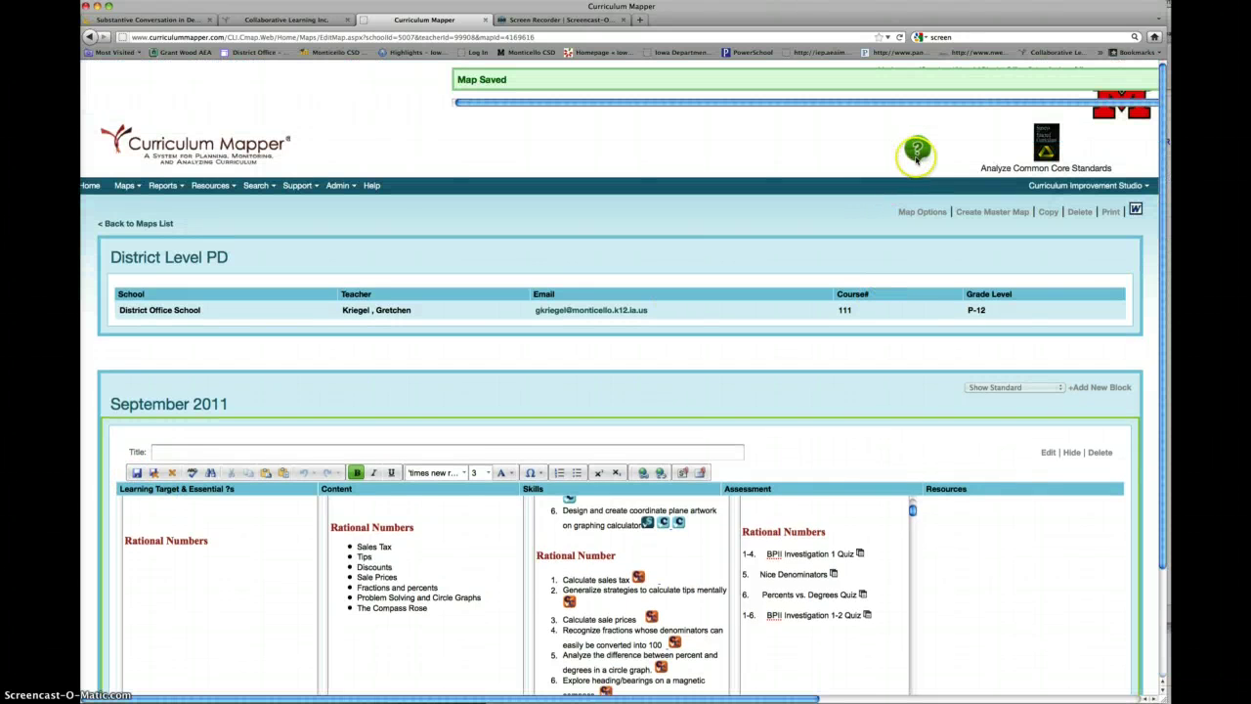
pyautogui.click(146, 223)
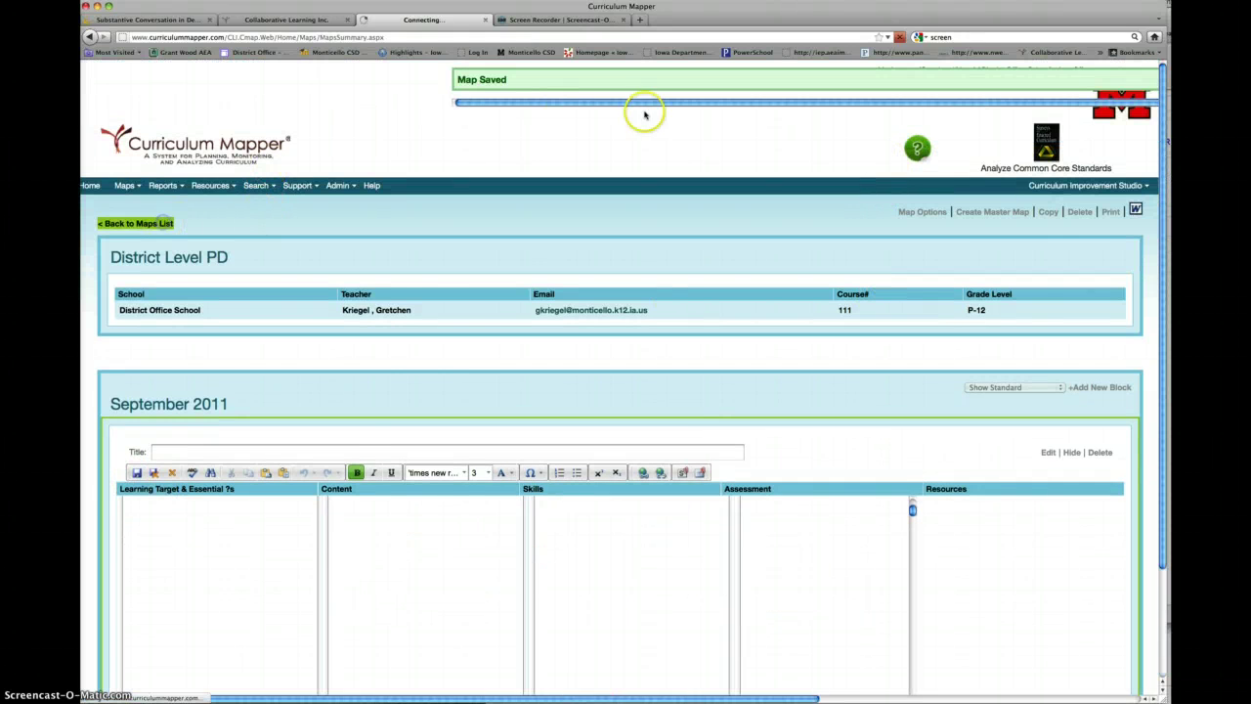